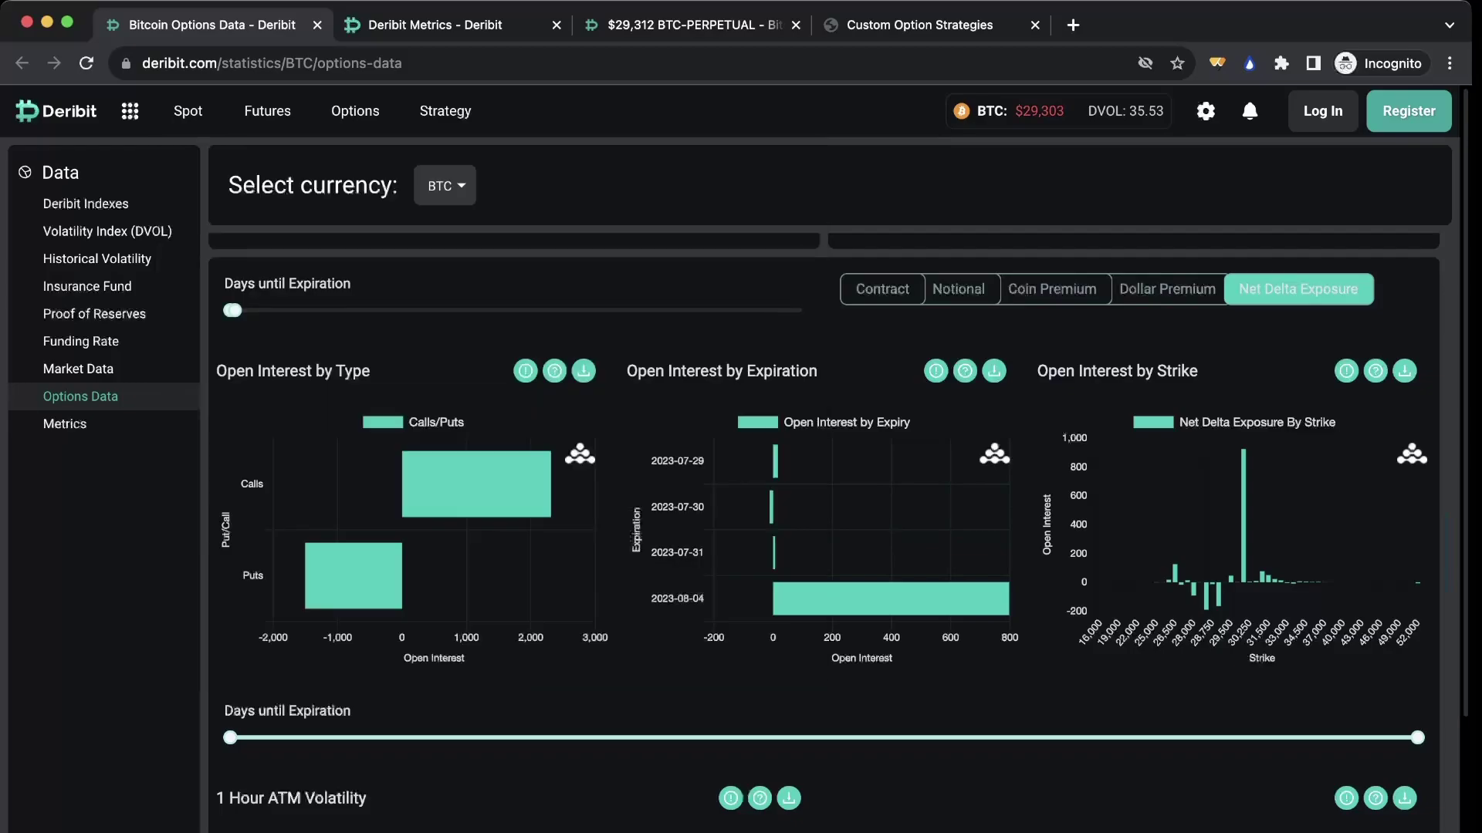
Examine the BTC net delta exposure charts by expiration and by strike, focusing on 2023-08-04 and the tallest strike bar.
mouse_move(964, 599)
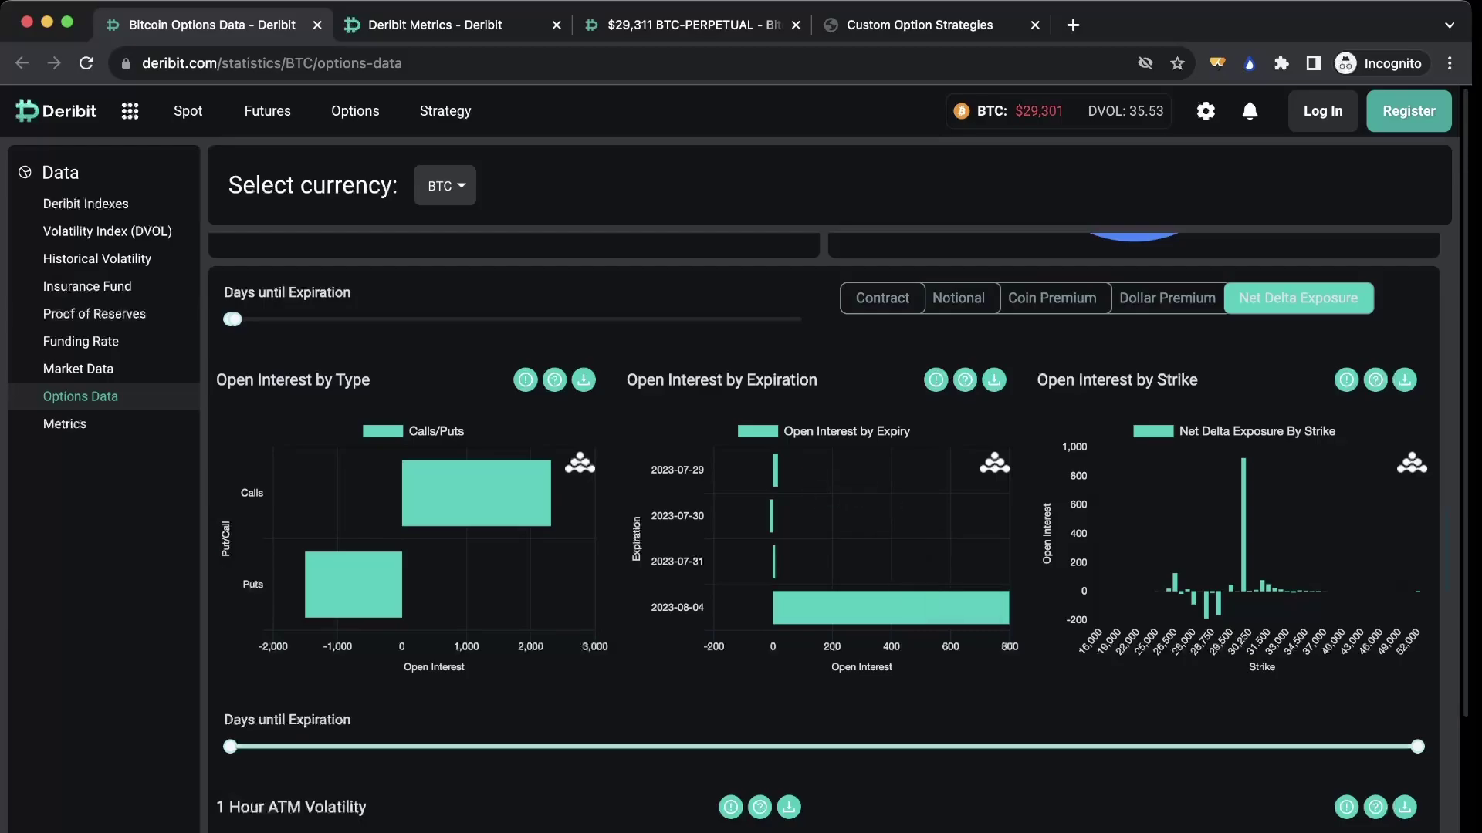
mouse_move(1243, 494)
scroll(824, 532, up, 1)
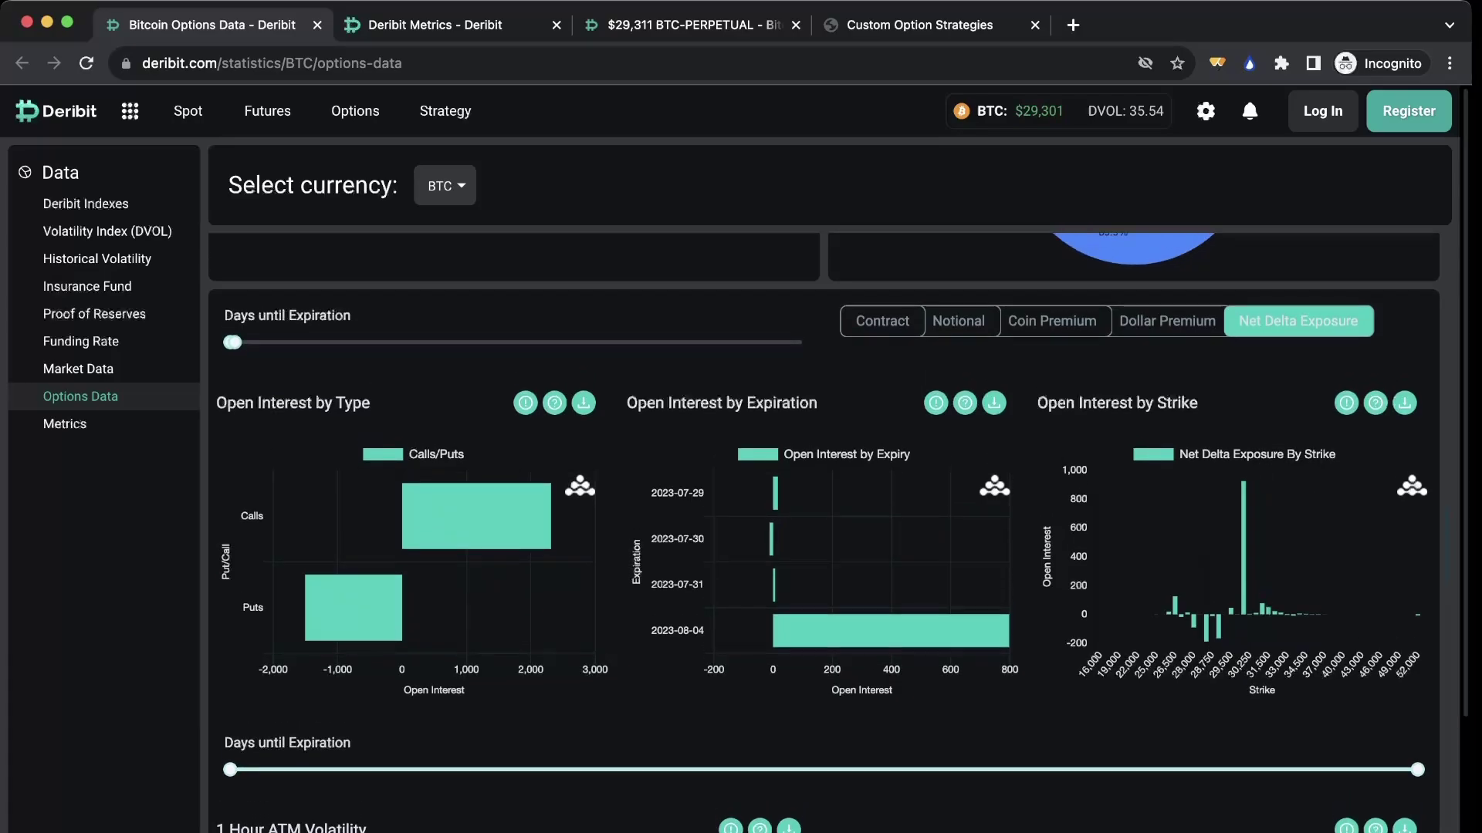
scroll(825, 533, up, 1)
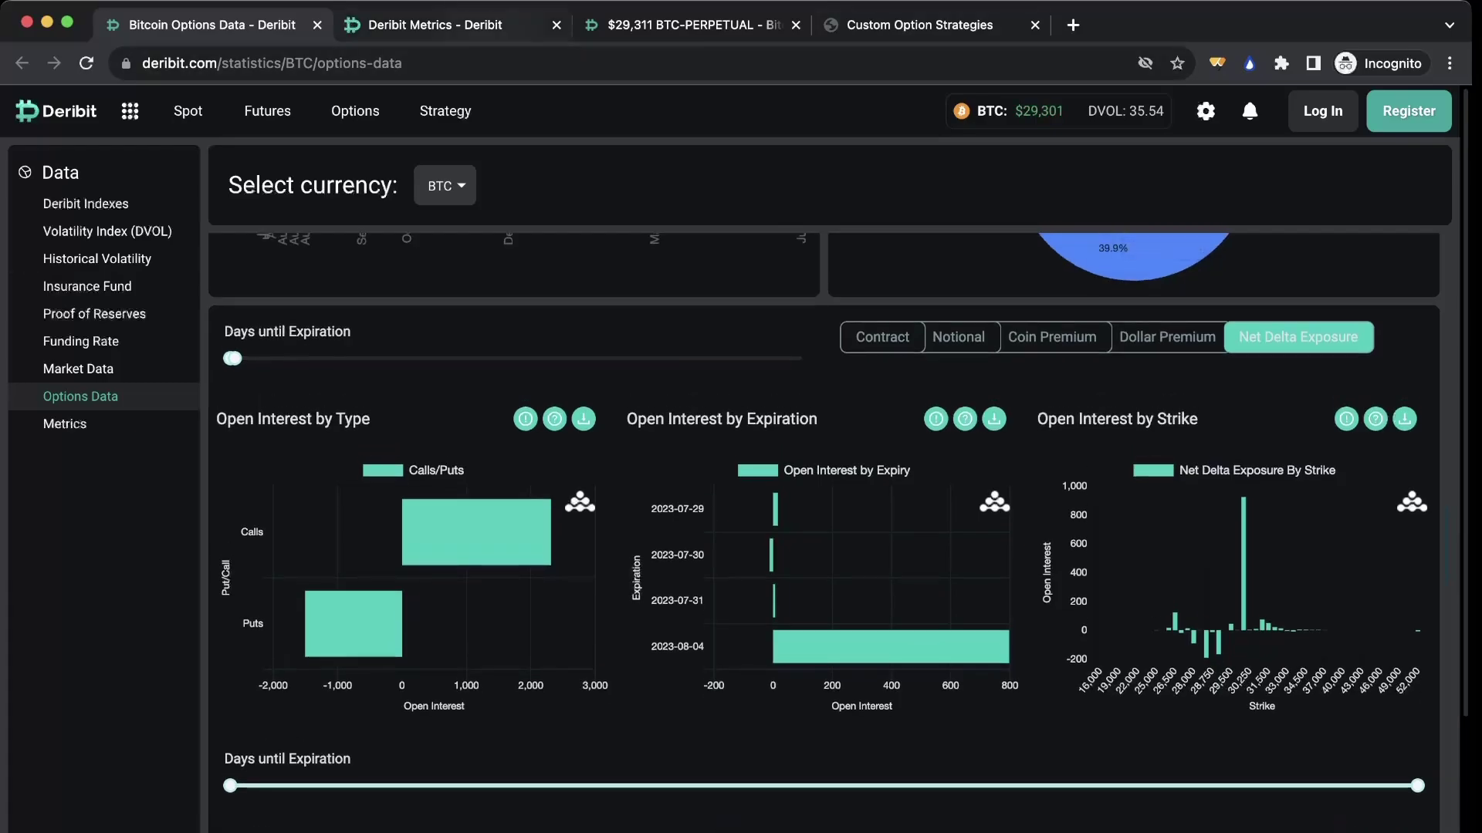
Review open interest by strike in Deribit Metrics and widen the BTC-PERPETUAL price chart to cover more days.
click(448, 24)
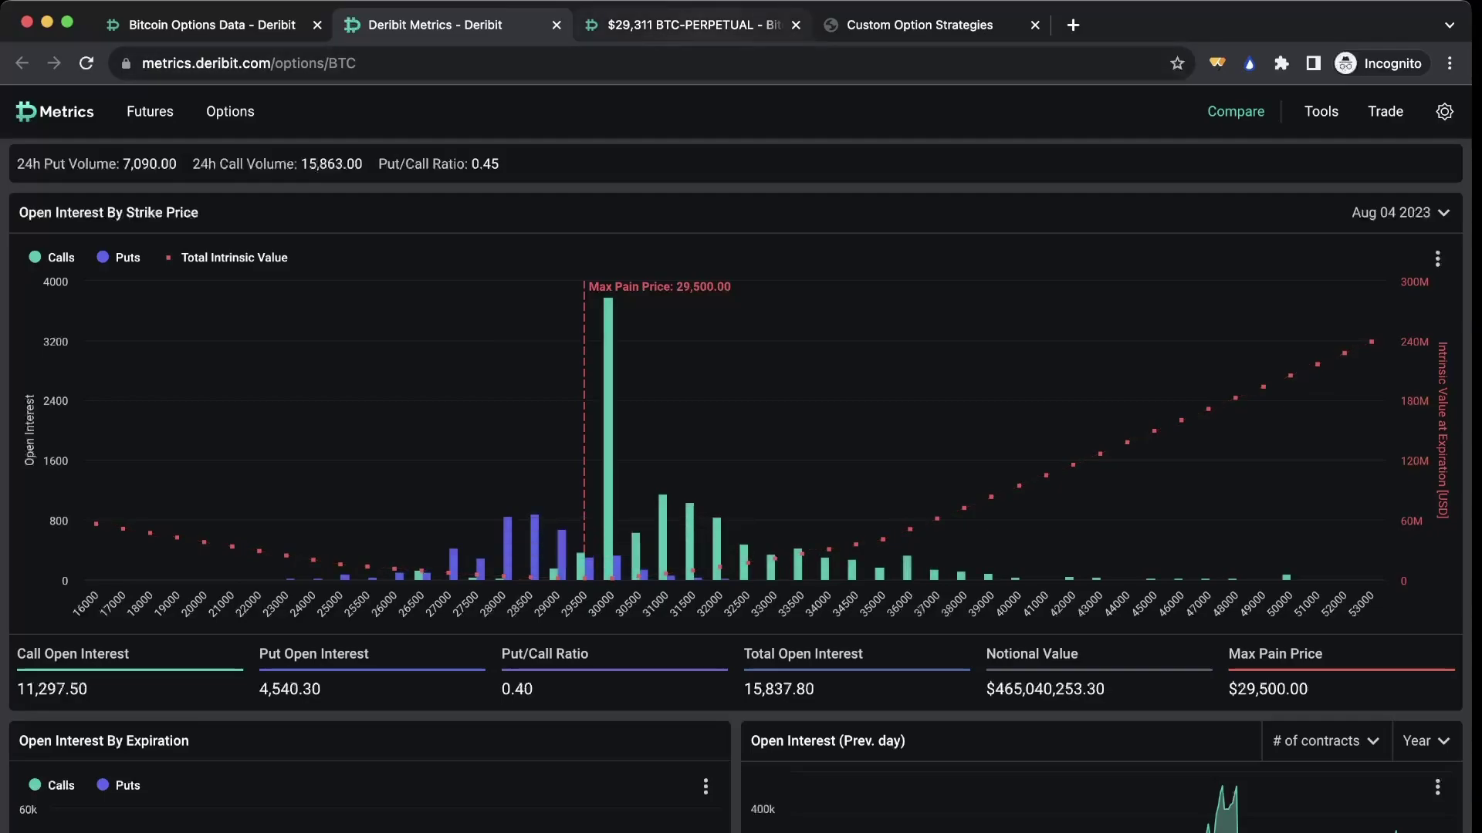
click(683, 25)
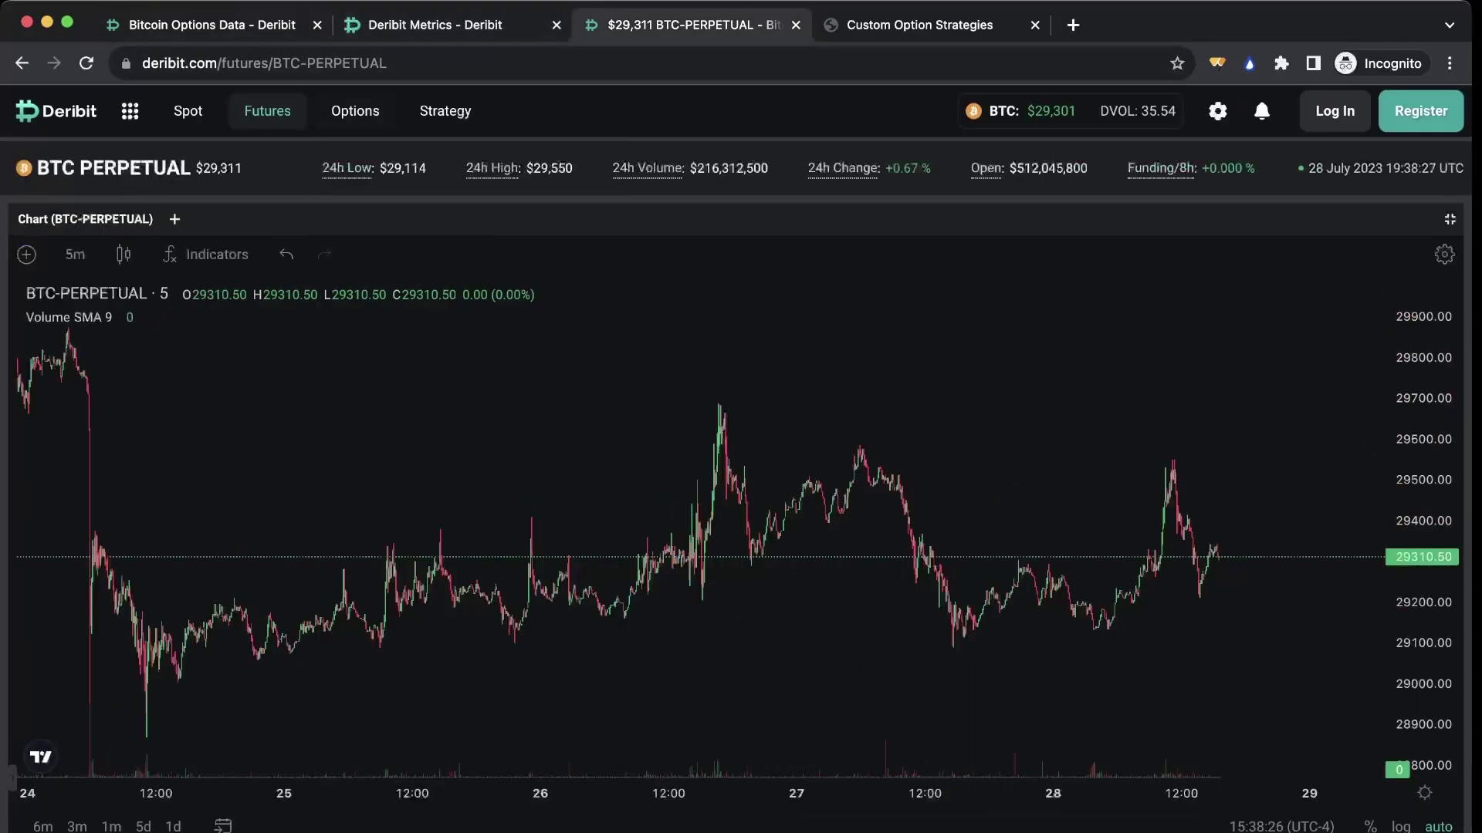
scroll(1059, 466, down, 5)
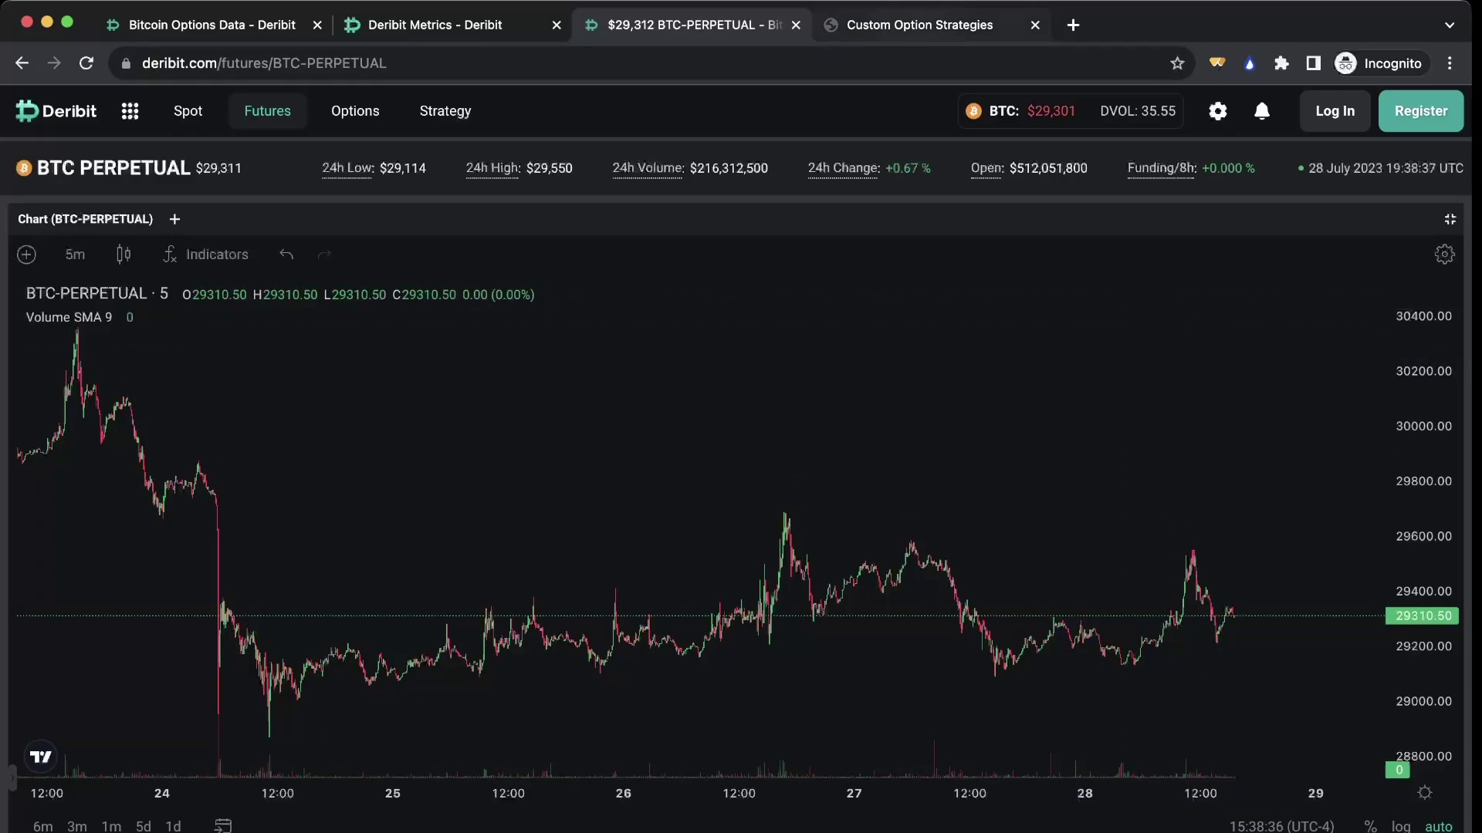
View the custom option strategy inputs and inspect the call open interest at the 30000 strike in Deribit Metrics.
click(925, 24)
scroll(736, 459, up, 7)
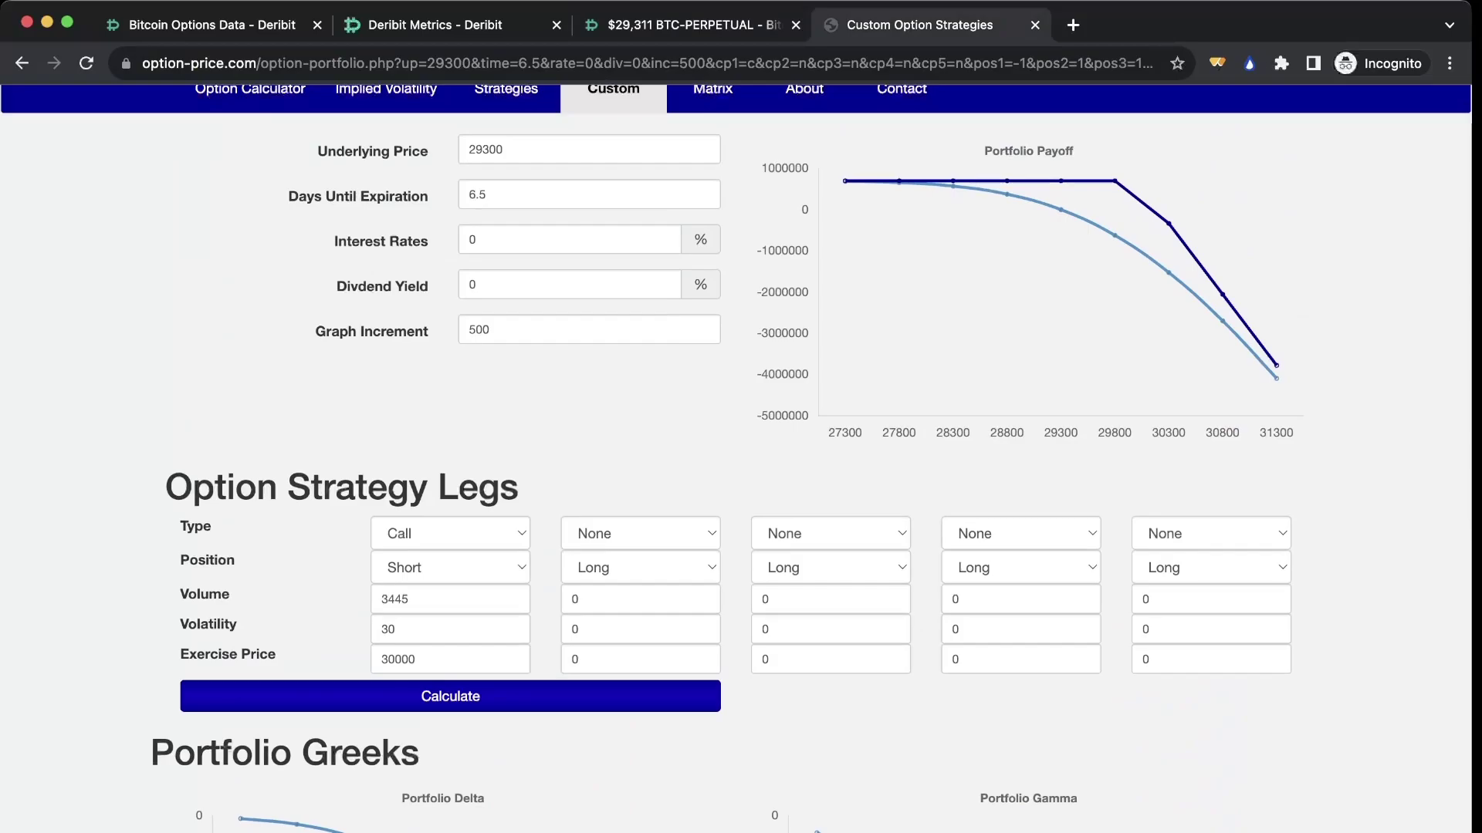
click(436, 25)
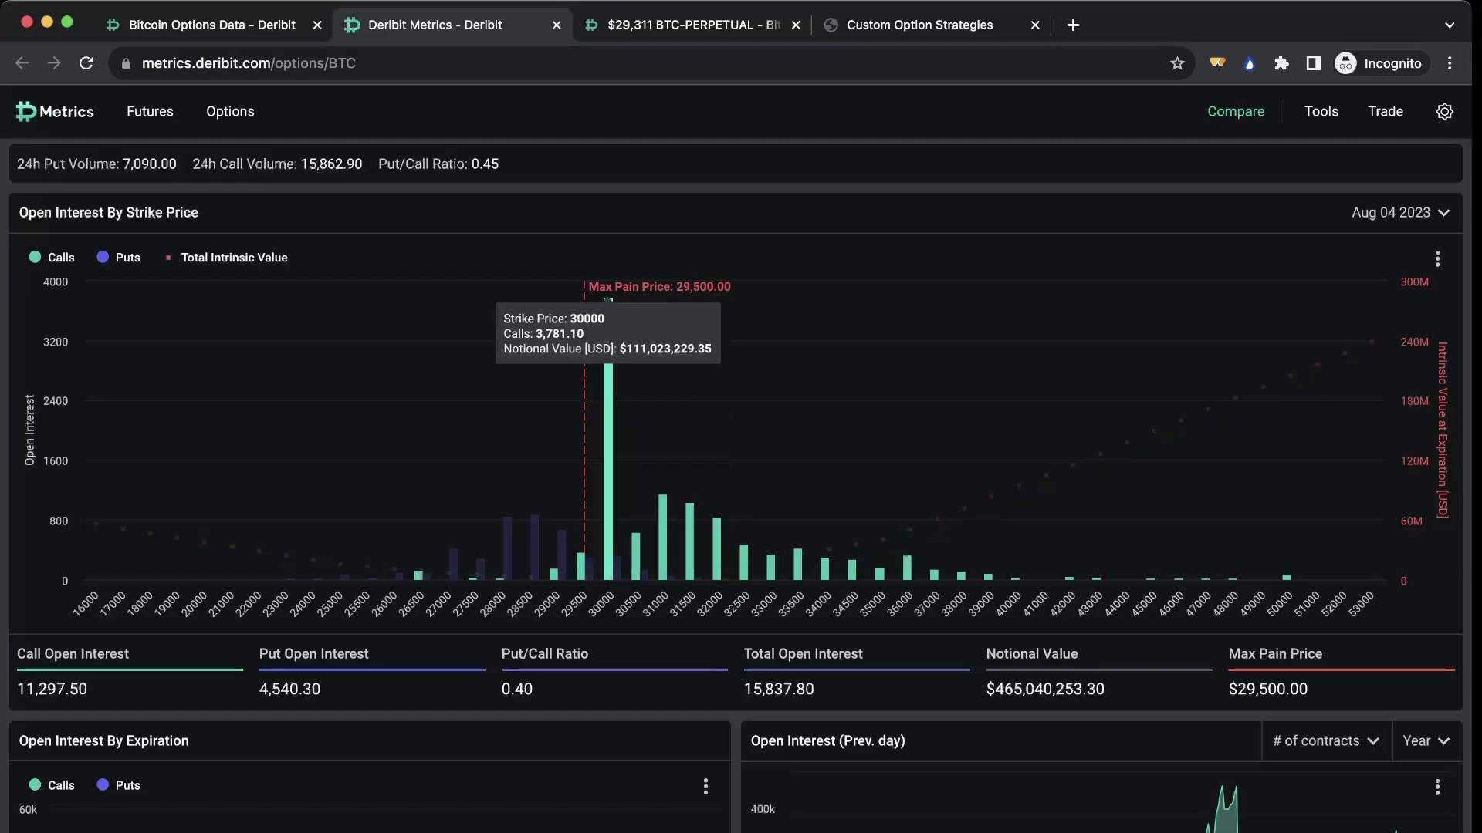
mouse_move(612, 578)
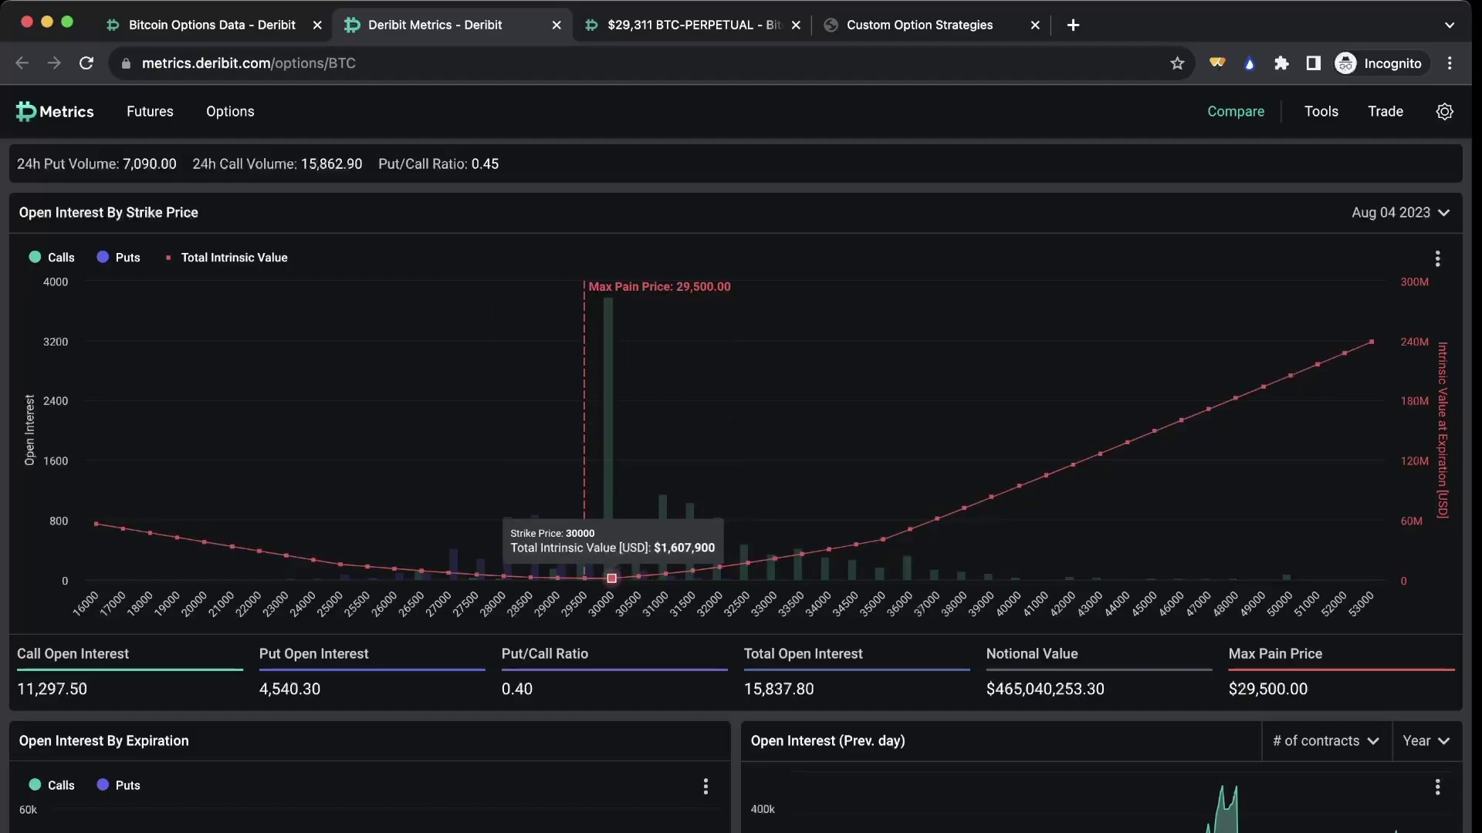
Review the short call leg's settings and the portfolio payoff graph in the custom option strategy calculator.
key(super+4)
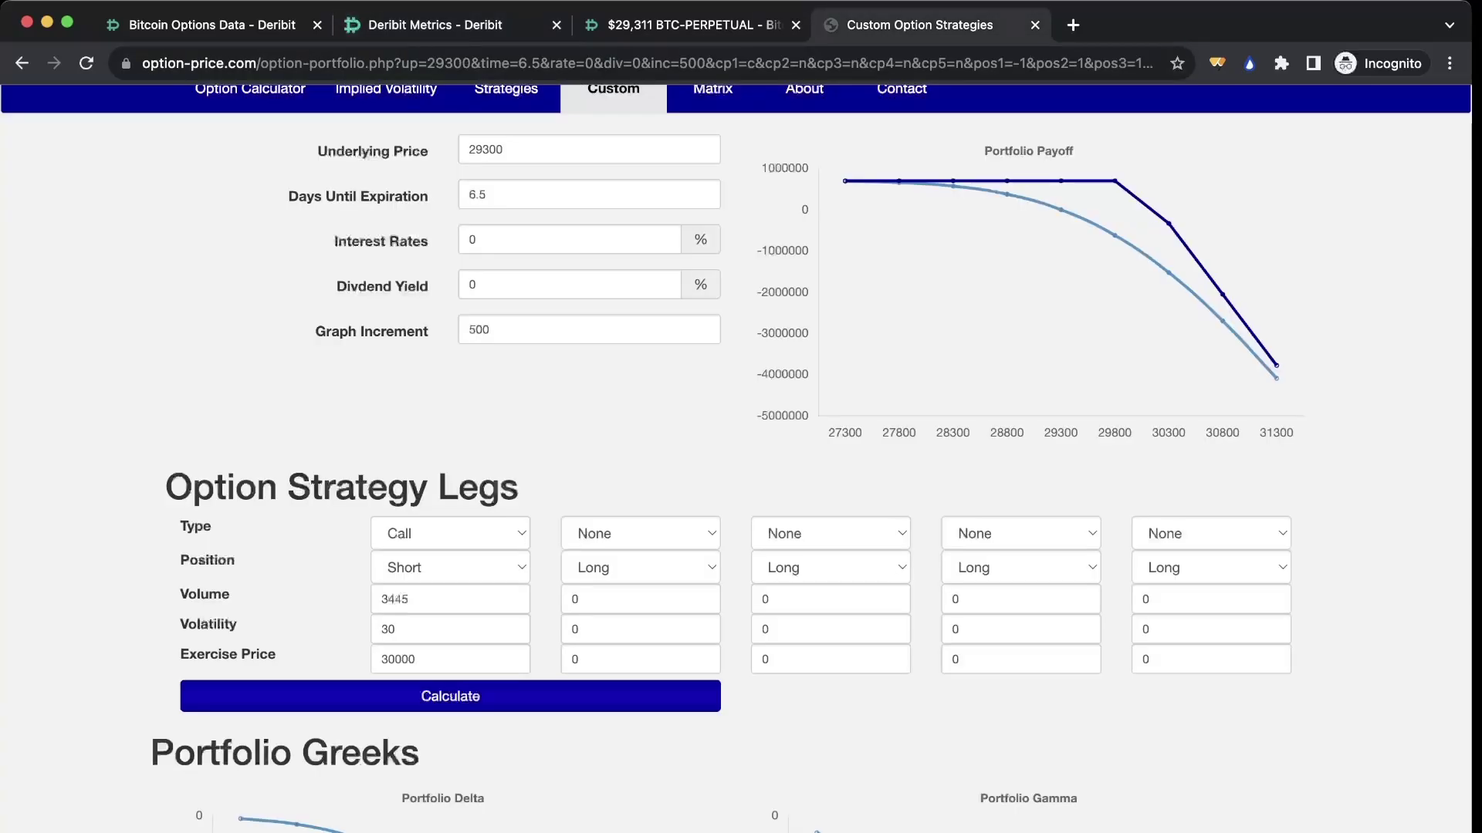
key(shift+Left)
key(shift+Left)
key(shift+Left)
scroll(736, 458, down, 2)
scroll(736, 458, up, 2)
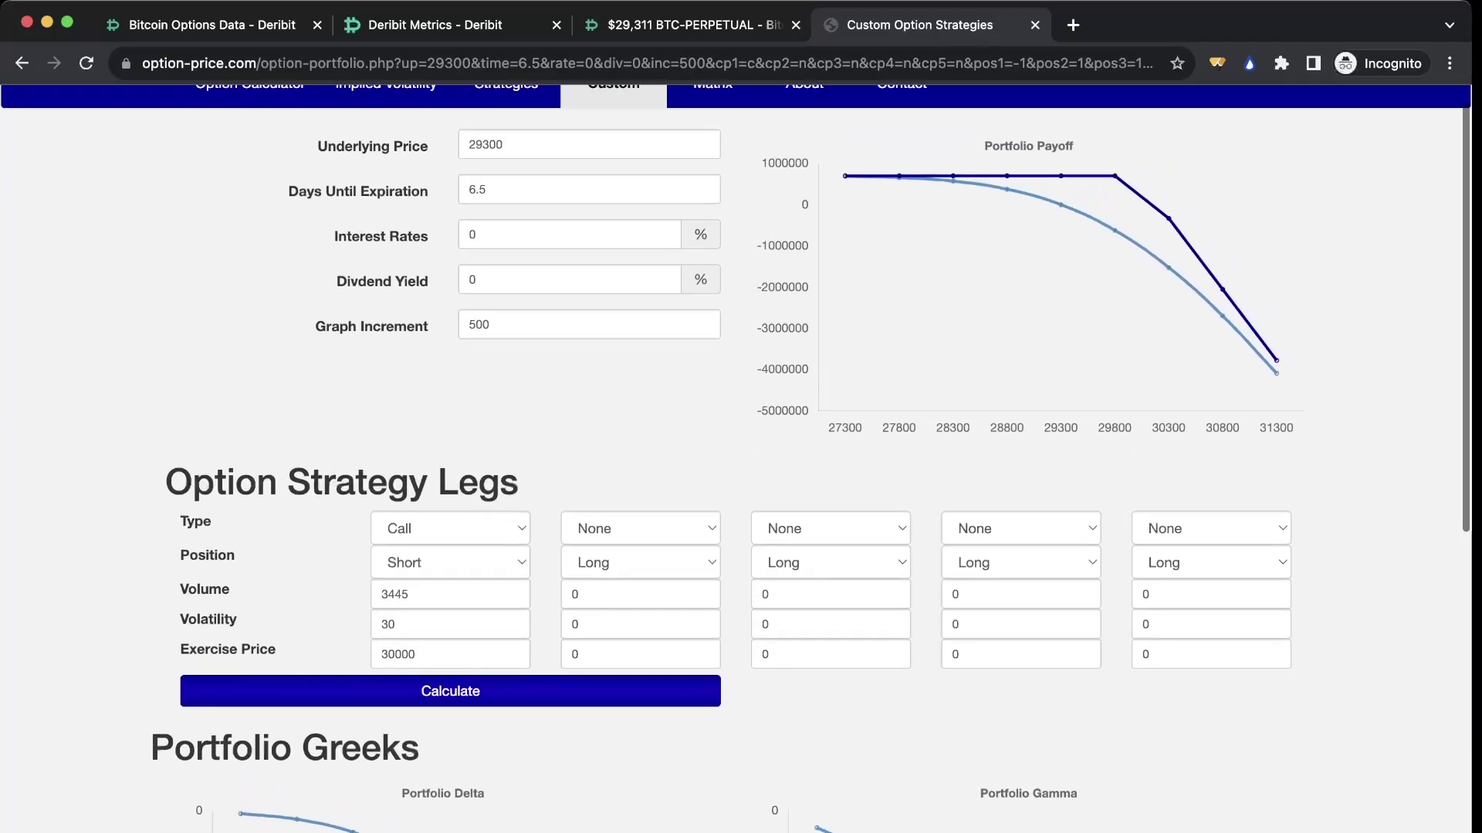
scroll(736, 459, up, 1)
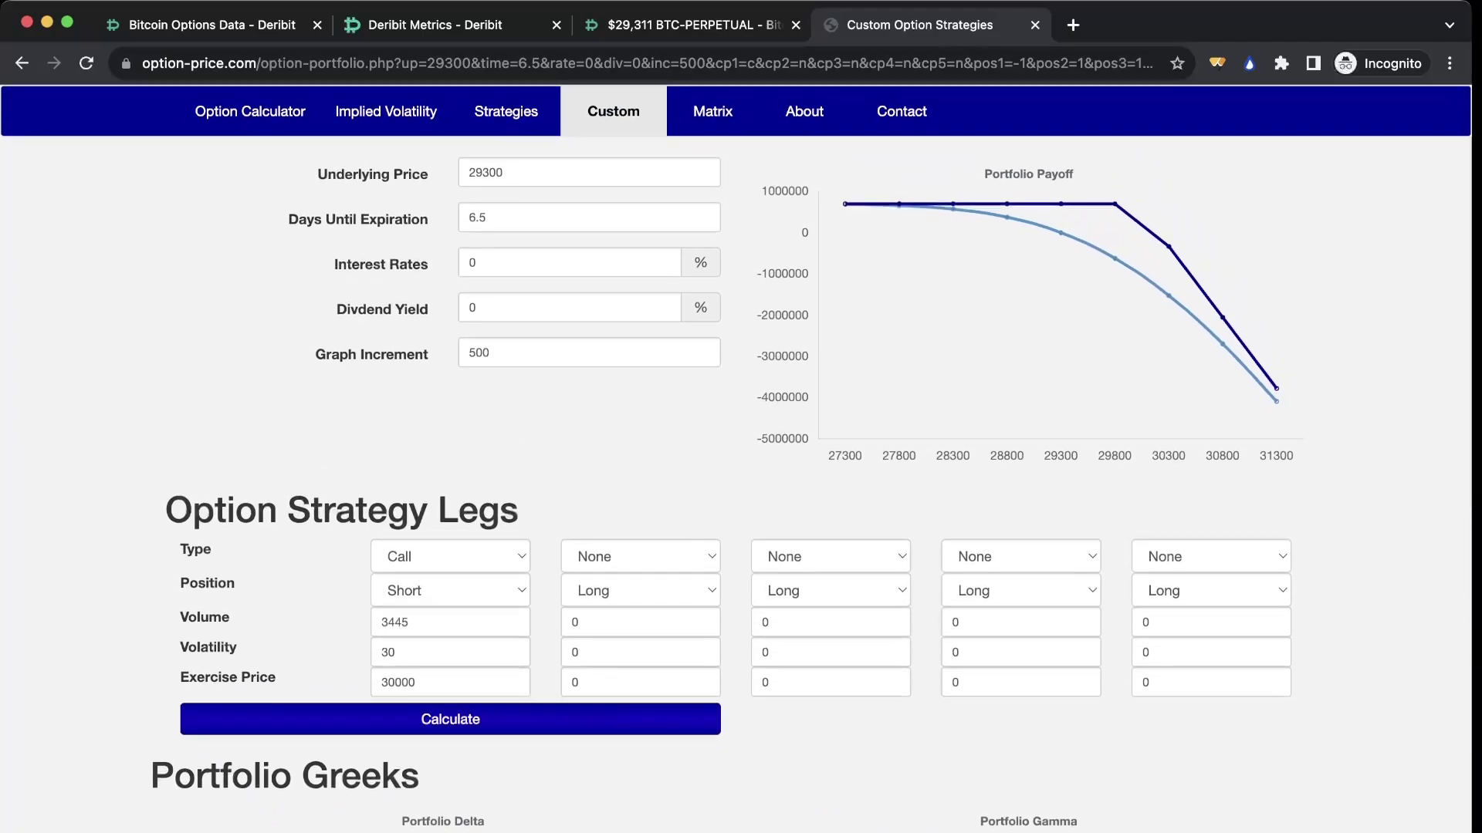
Inspect the Portfolio Delta curve at the 29300 and 29800 underlying prices.
scroll(736, 458, down, 6)
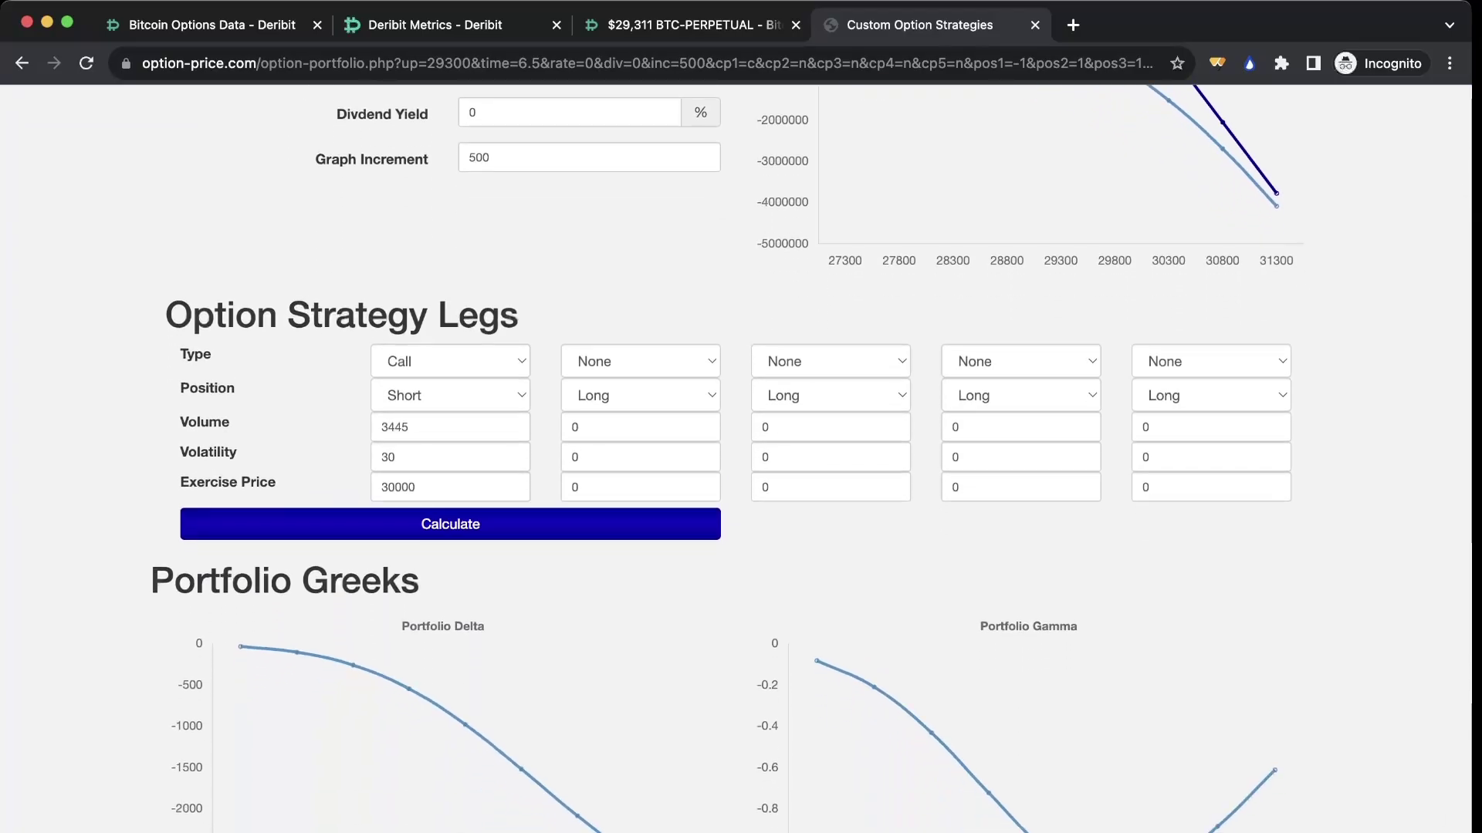
scroll(736, 458, down, 5)
scroll(736, 458, down, 3)
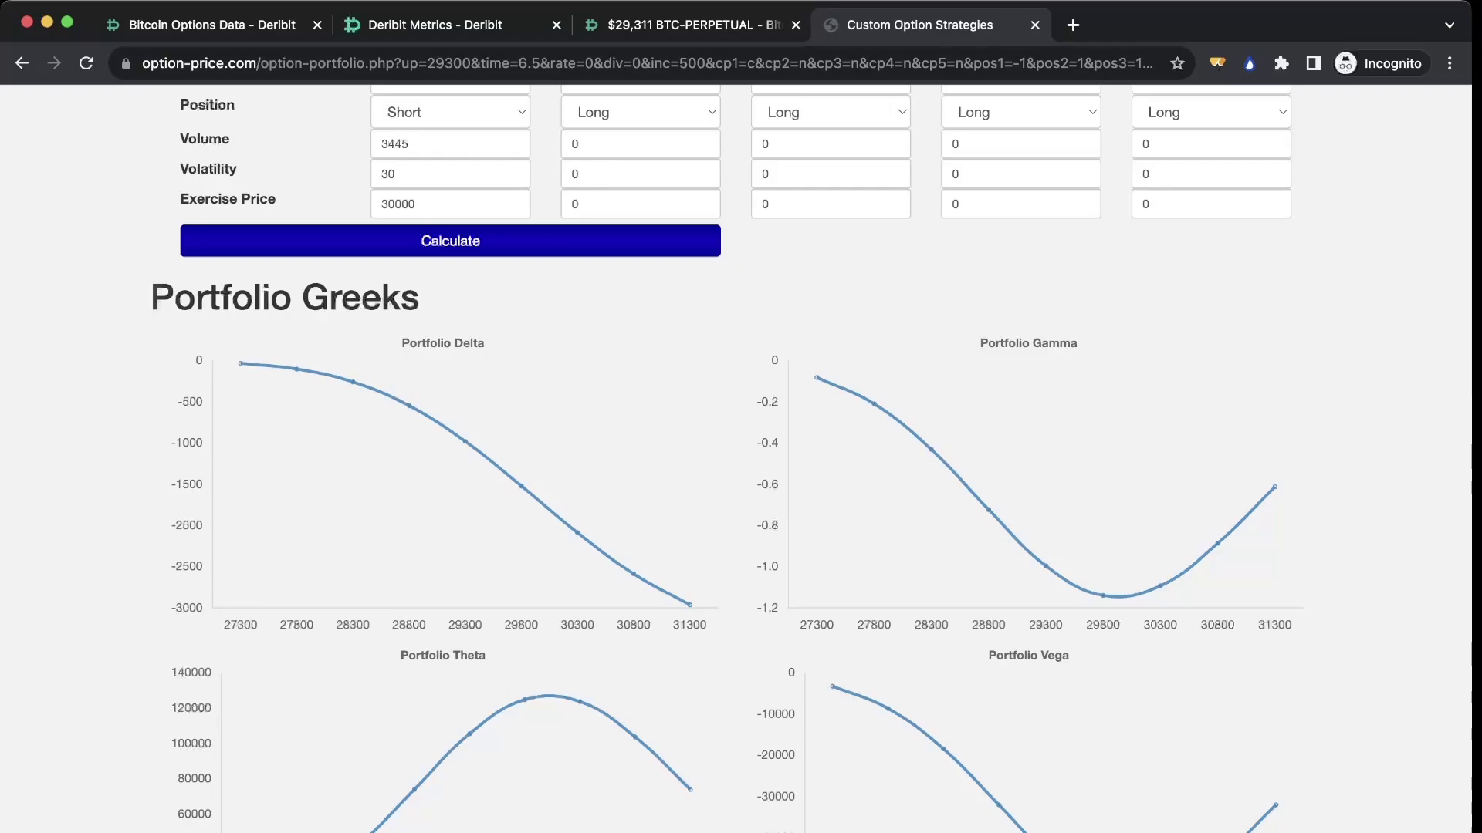
mouse_move(465, 441)
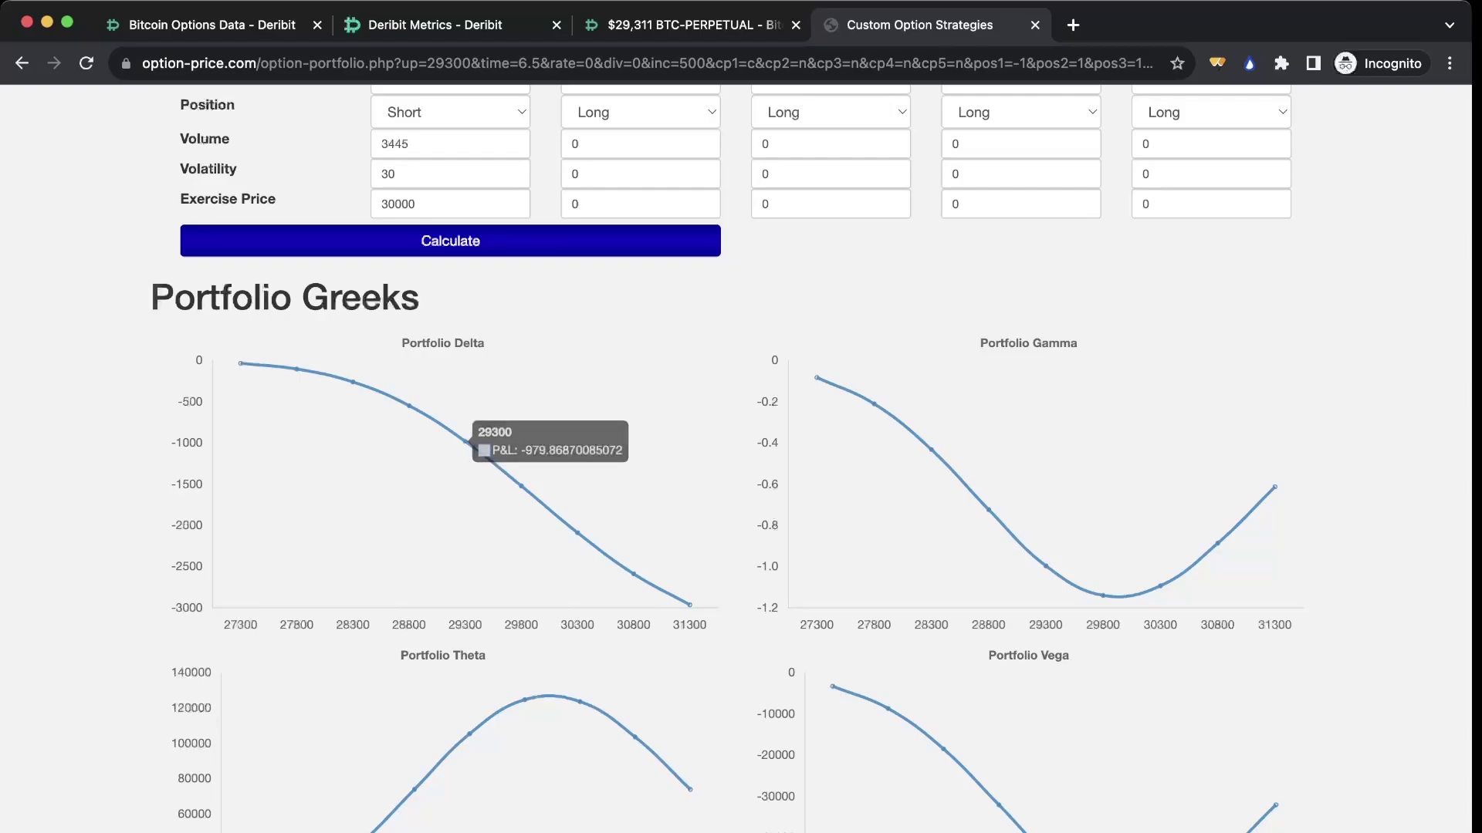
mouse_move(522, 487)
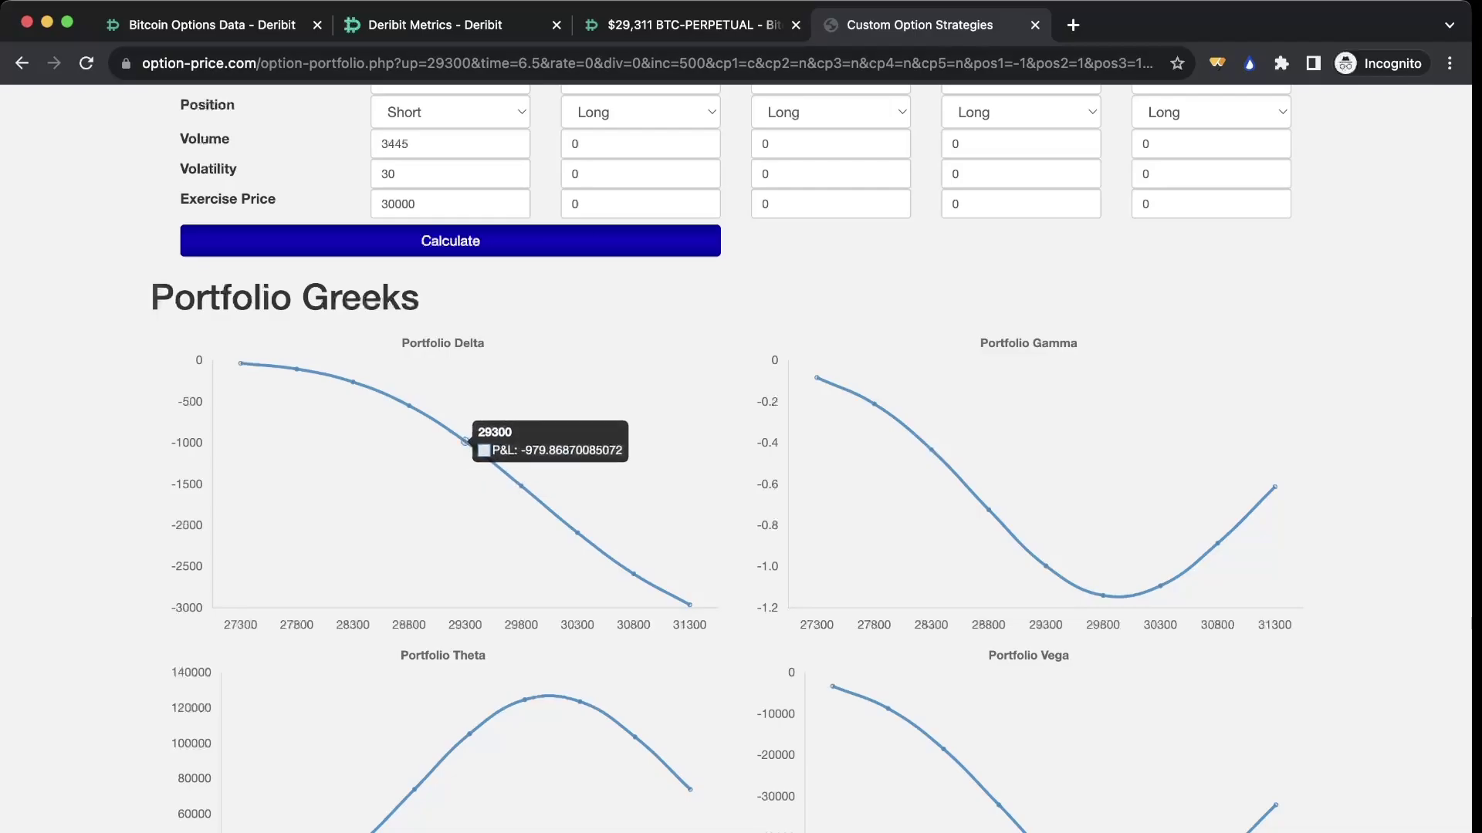
Glance at the BTC-PERPETUAL chart and recheck the calculator's Portfolio Delta readings at 29300 and 29800.
click(680, 24)
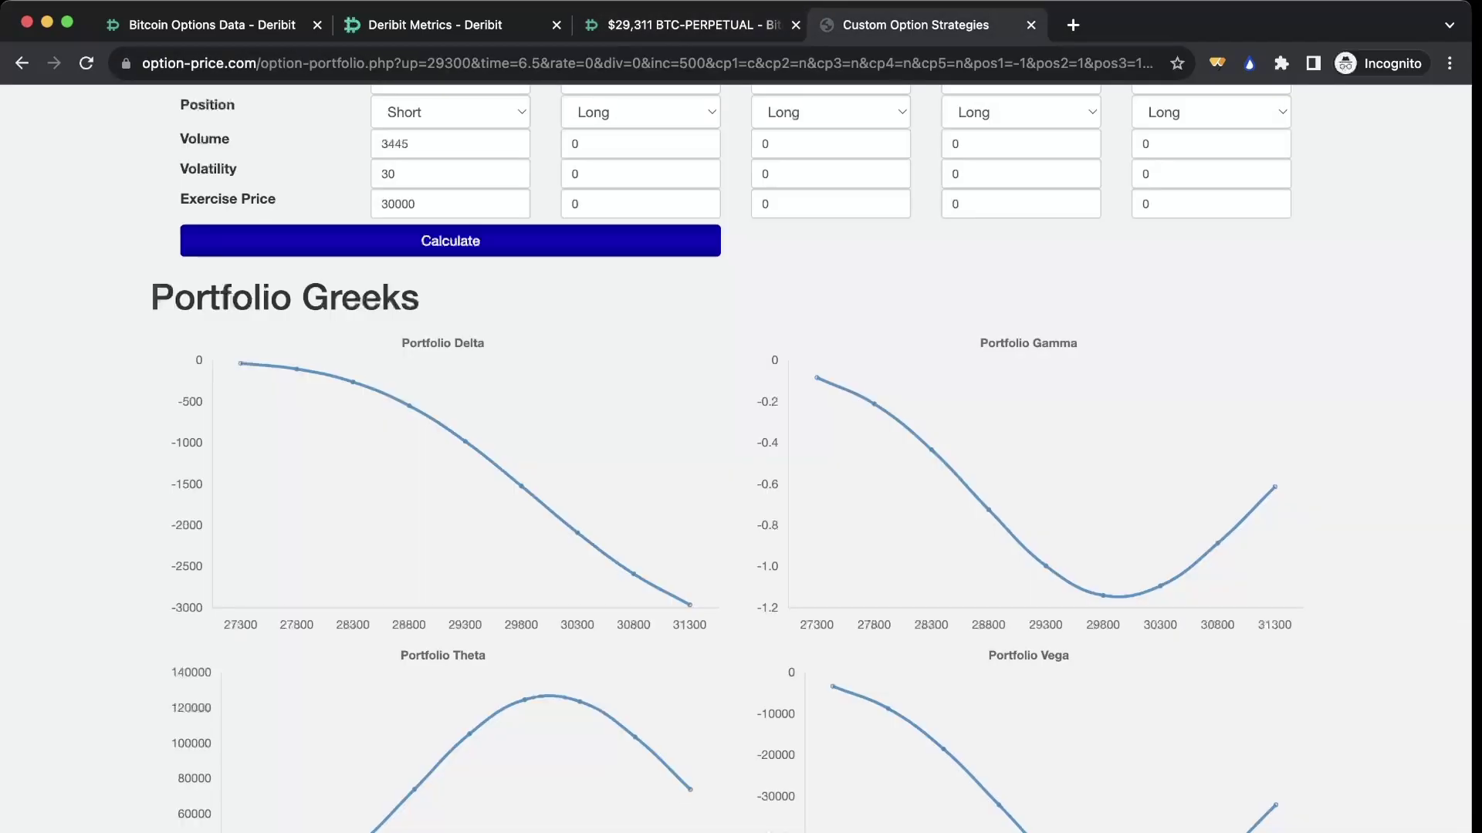
scroll(741, 463, up, 5)
scroll(740, 463, down, 5)
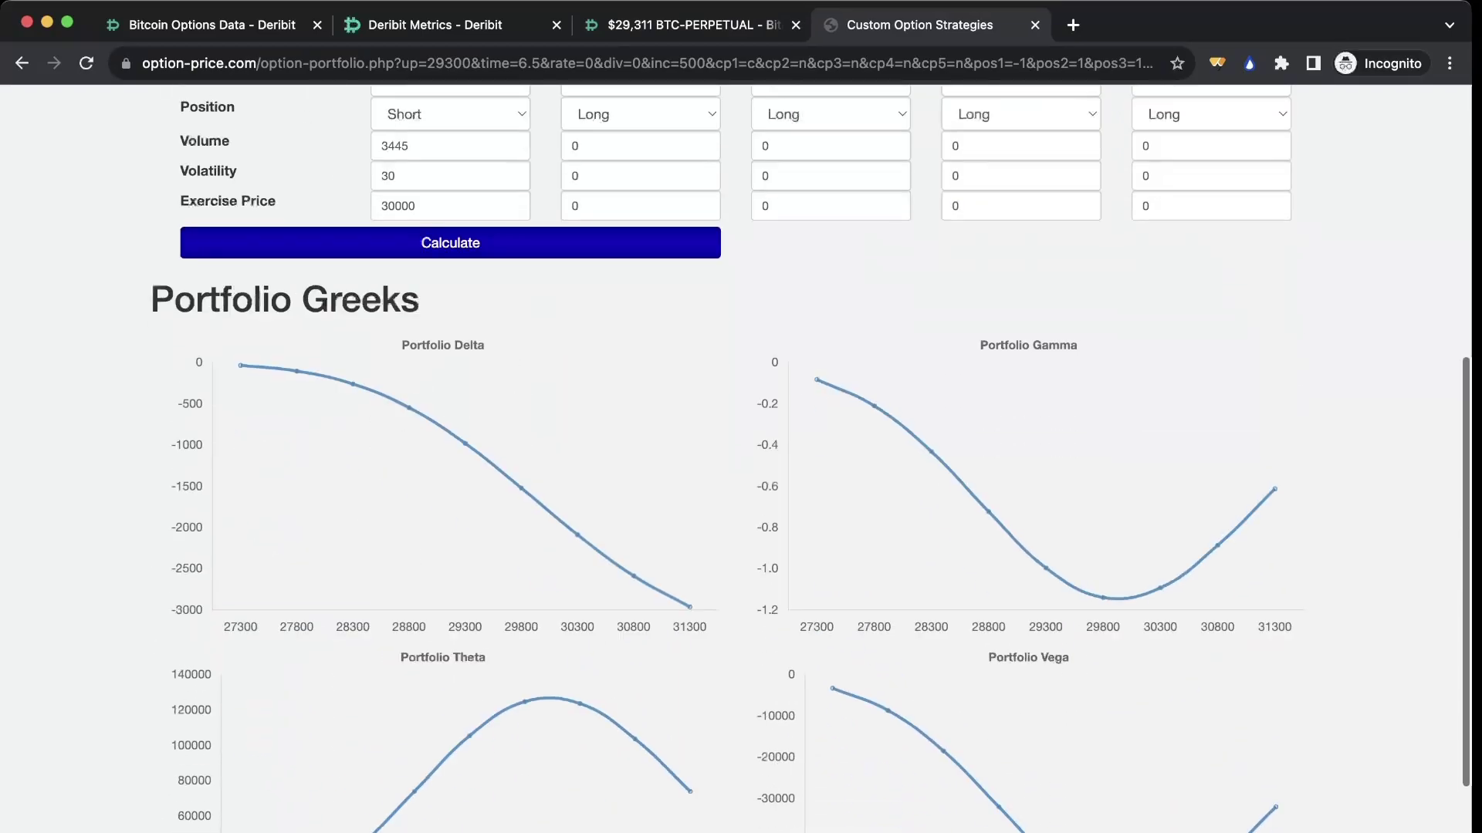
scroll(465, 345, down, 2)
mouse_move(465, 345)
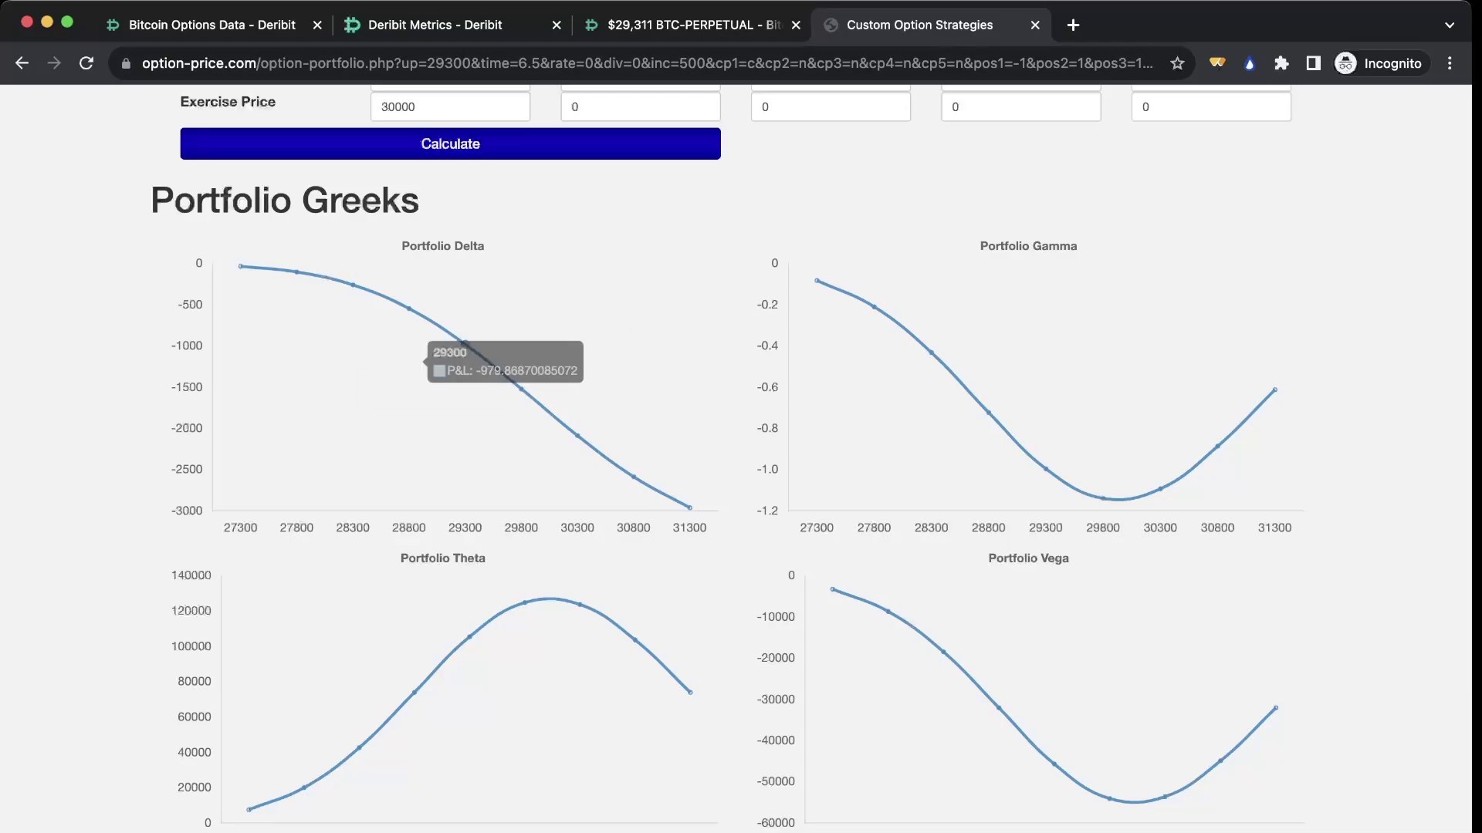
mouse_move(521, 389)
scroll(811, 455, up, 1)
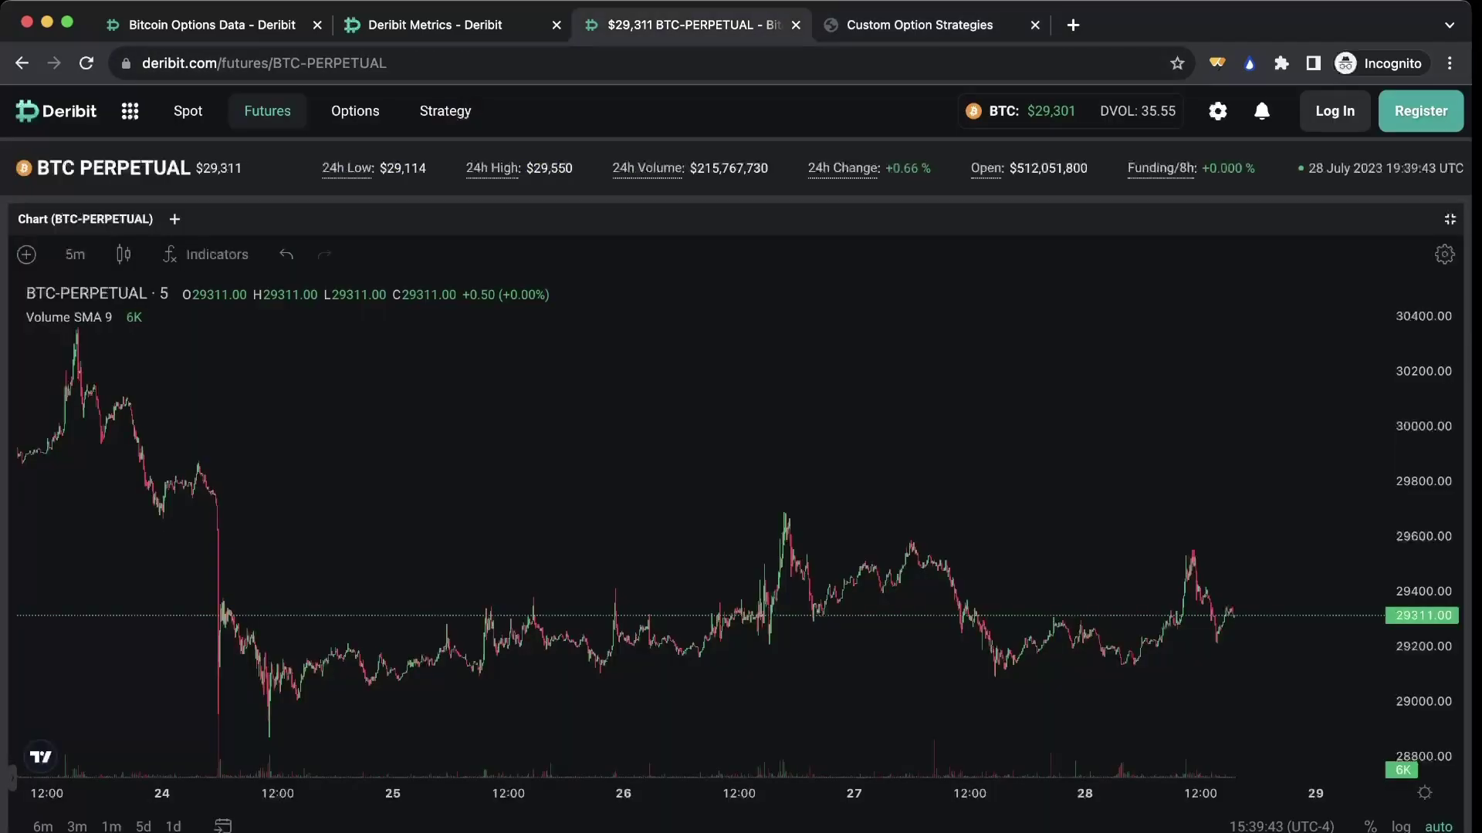
Check the BTC-PERPETUAL price chart and re-examine the tallest bar of the net delta exposure by strike.
key(super+3)
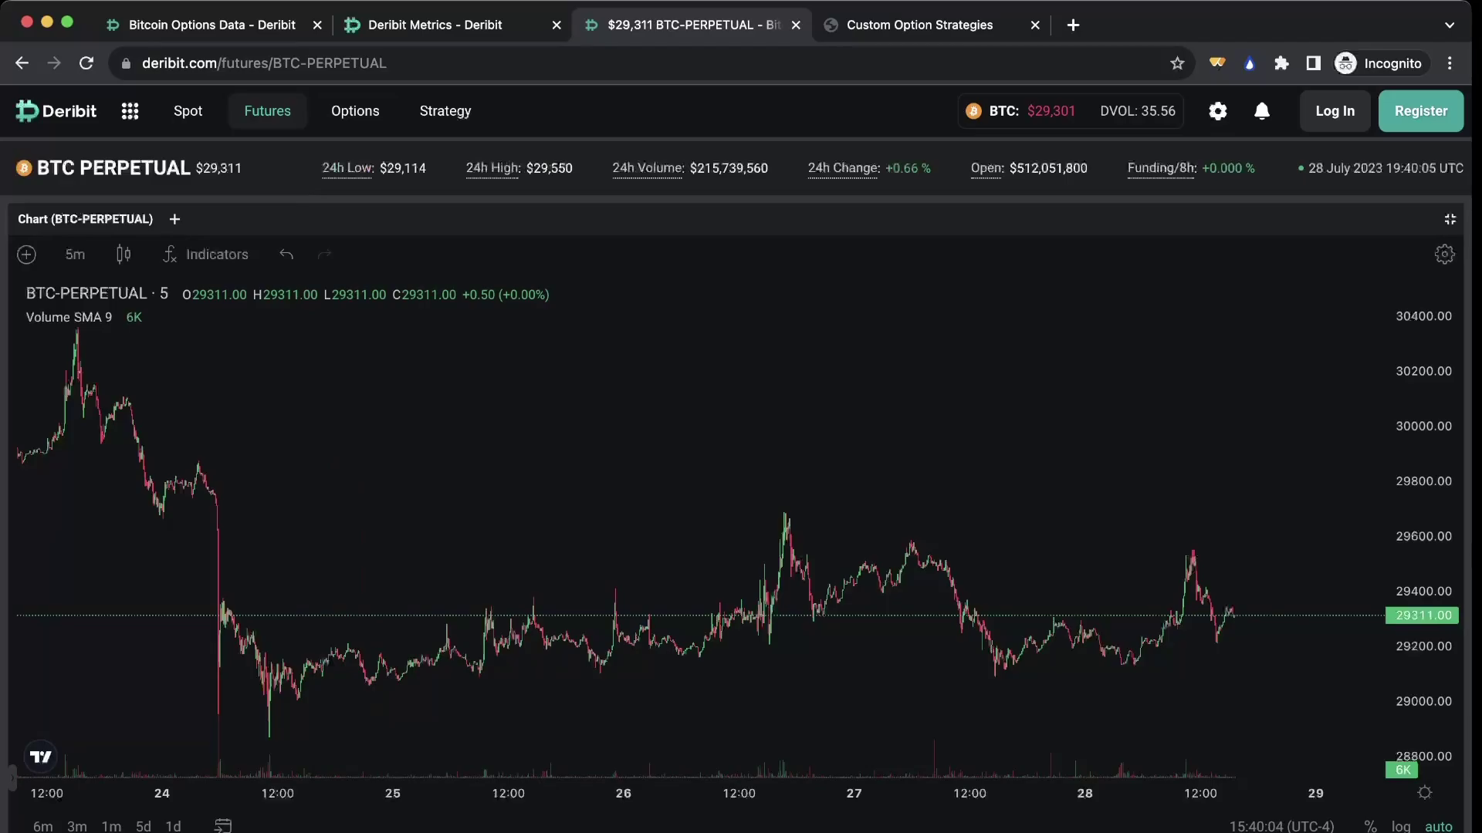
key(ctrl+1)
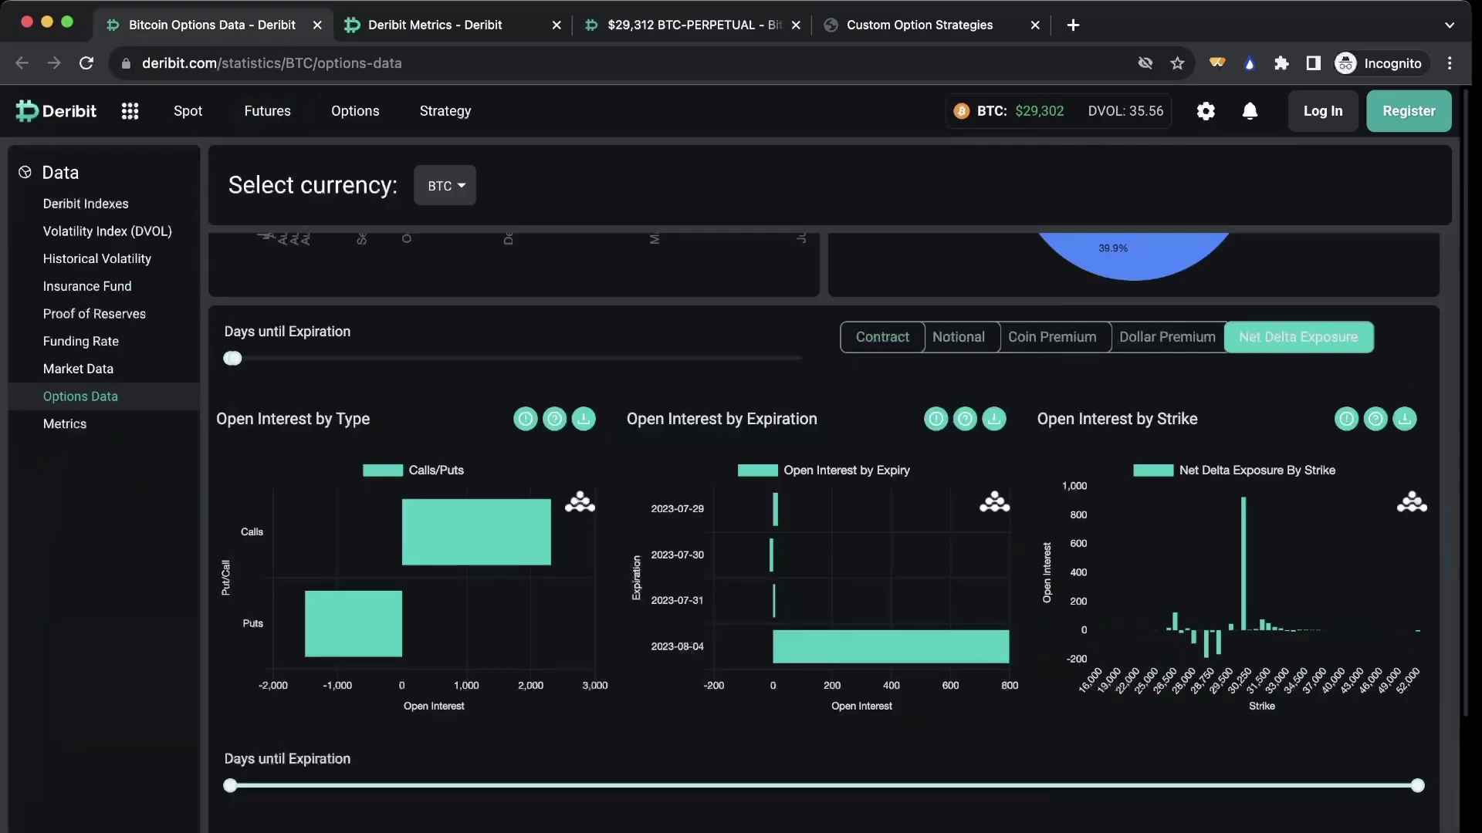
mouse_move(1243, 510)
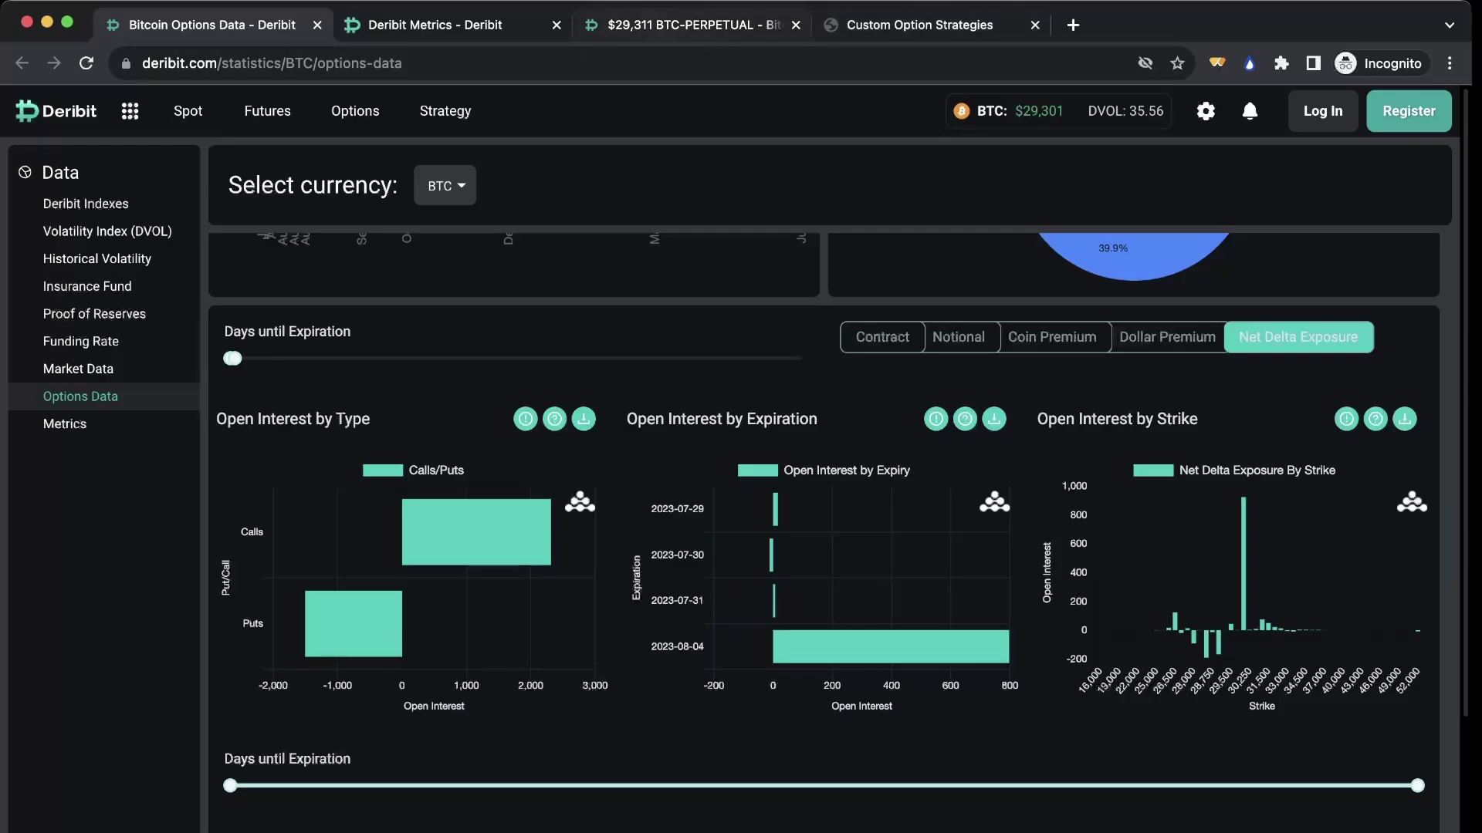
scroll(824, 469, down, 1)
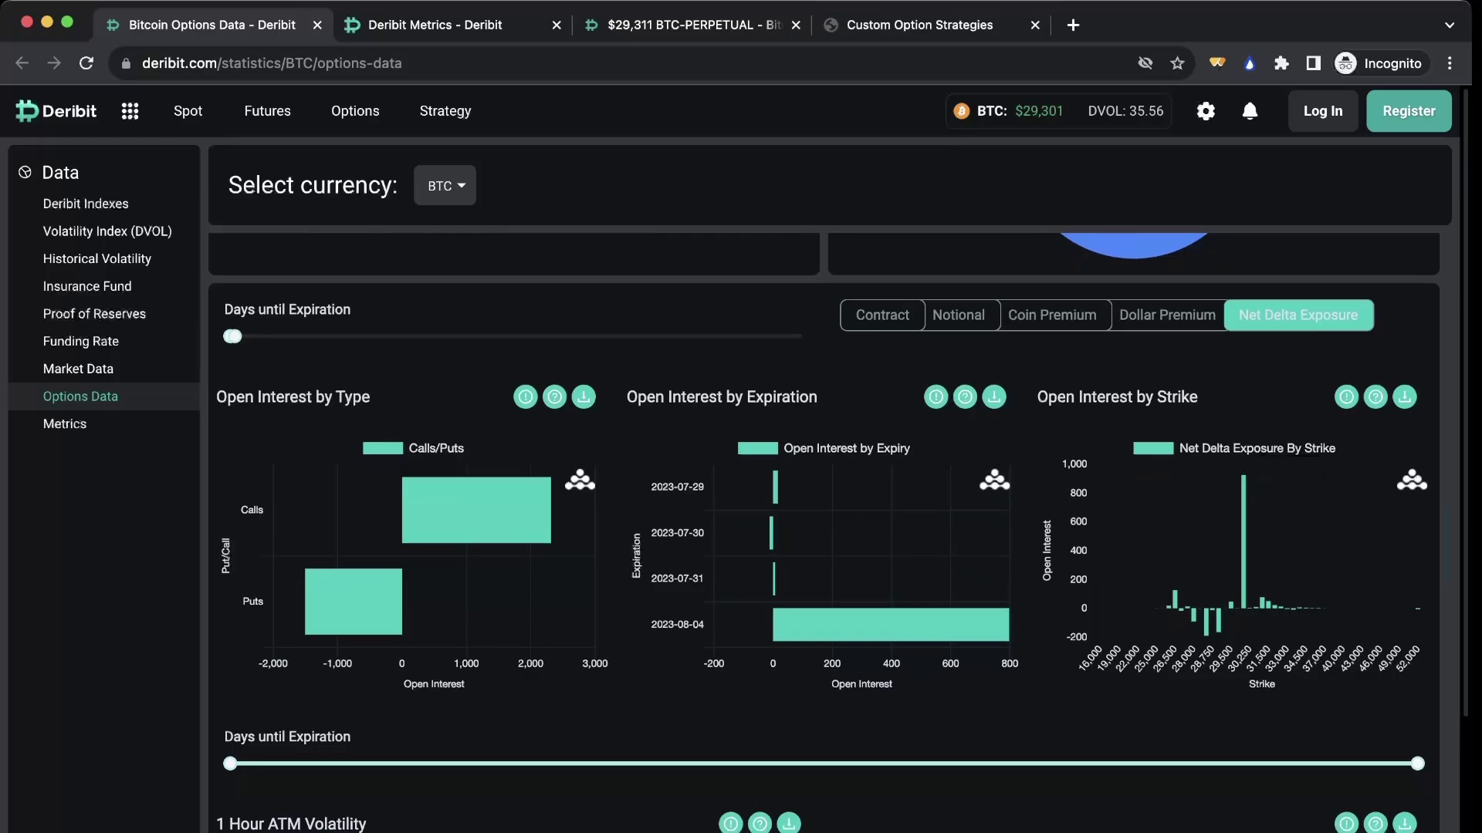
scroll(824, 468, up, 1)
scroll(824, 469, up, 1)
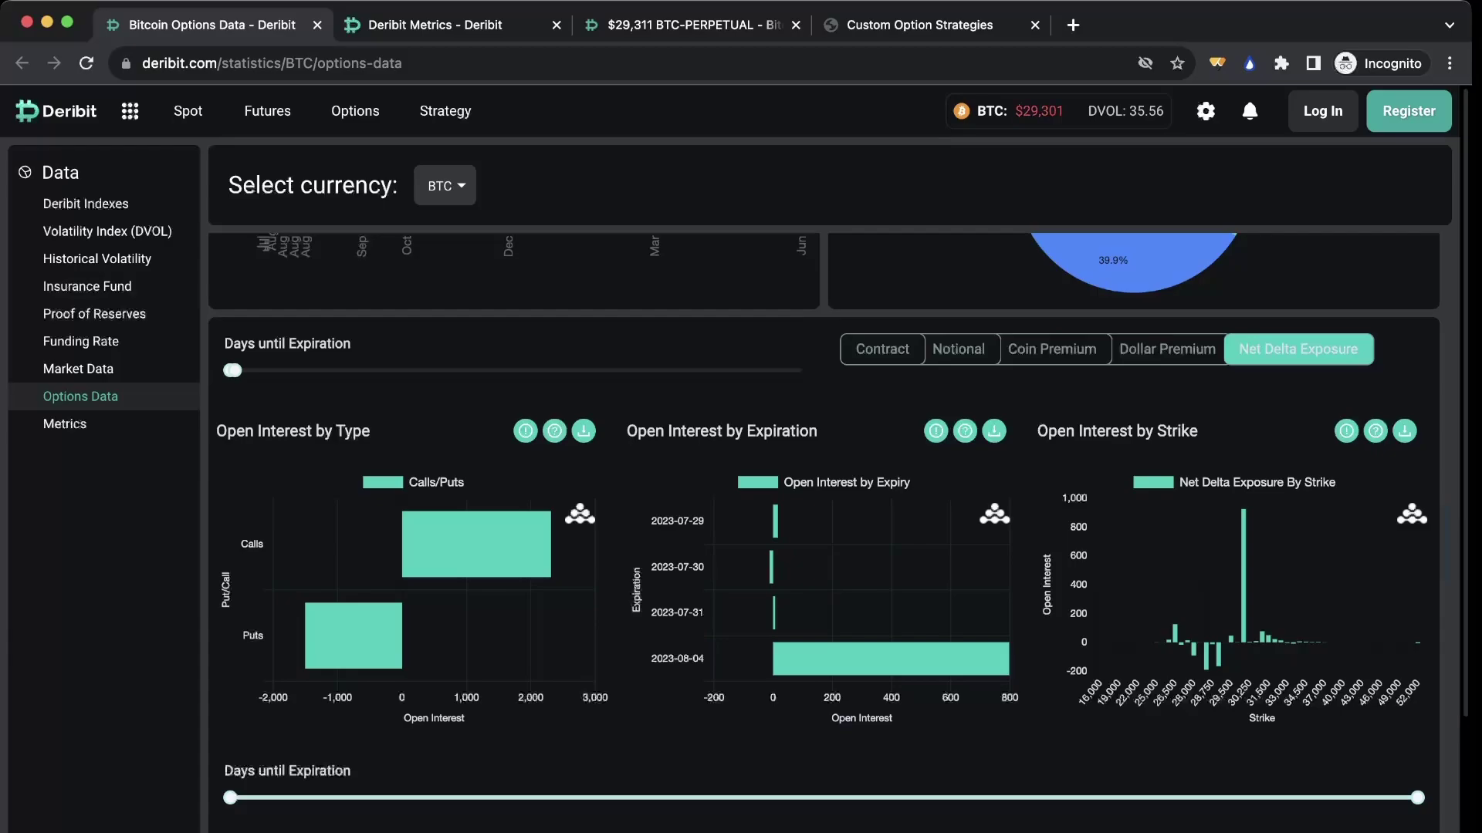
Show the open interest by strike price for the Aug 04 2023 expiration in Deribit Metrics.
click(432, 25)
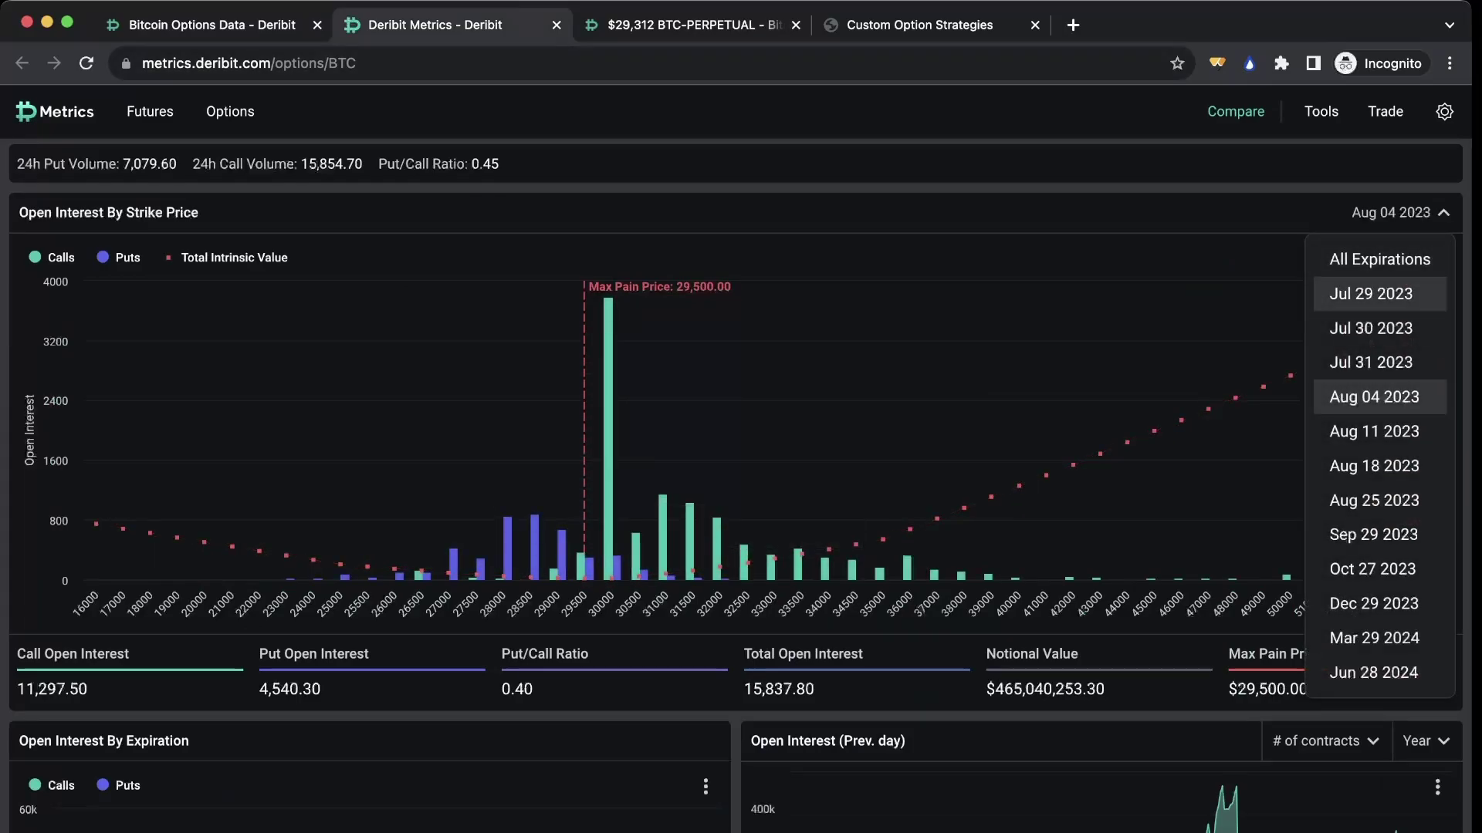
click(1373, 396)
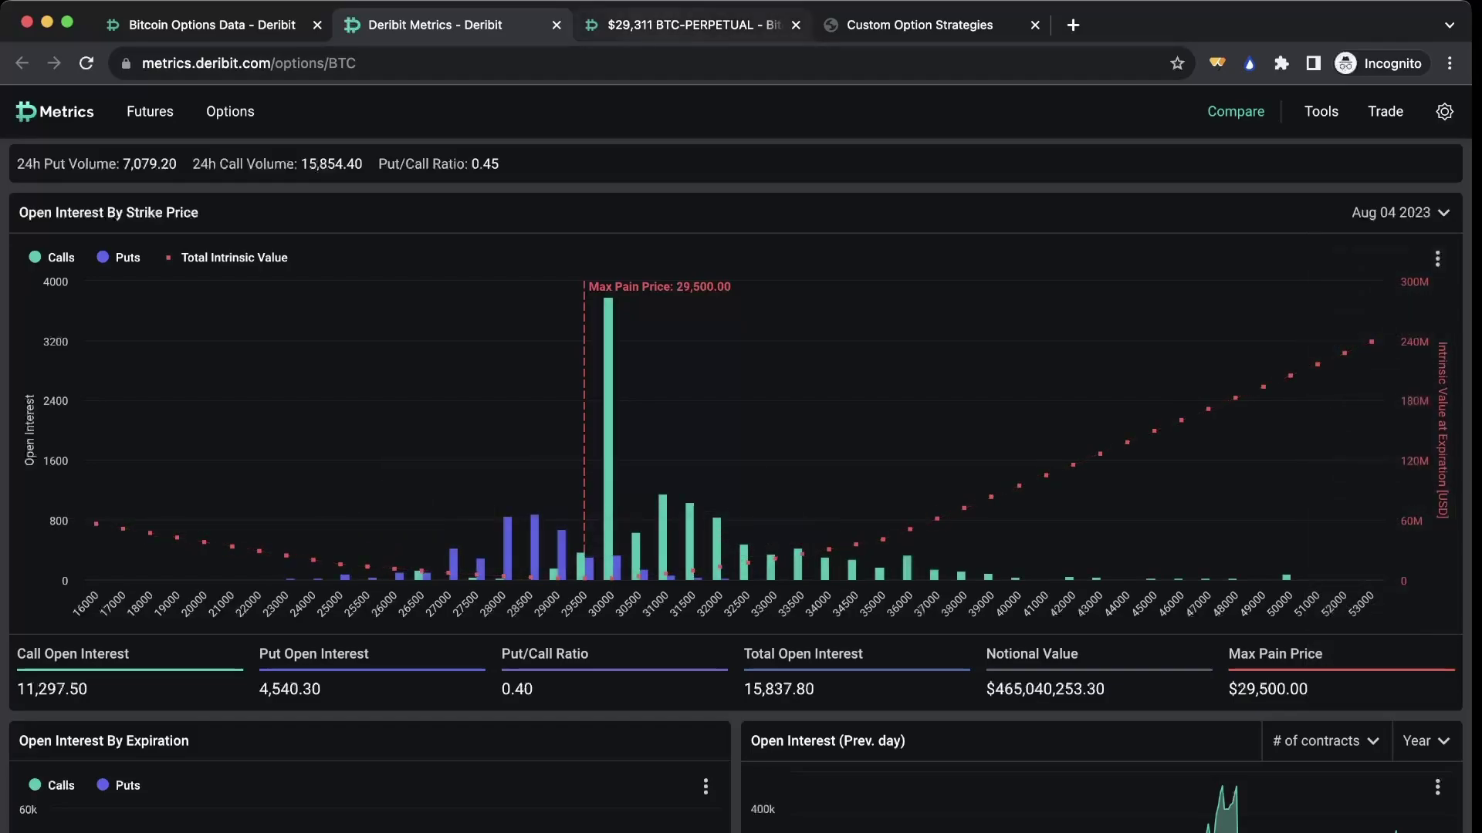
Inspect the short call's Portfolio Delta in the strategy calculator at underlying prices 29800 and 30300.
click(919, 25)
scroll(463, 386, down, 1)
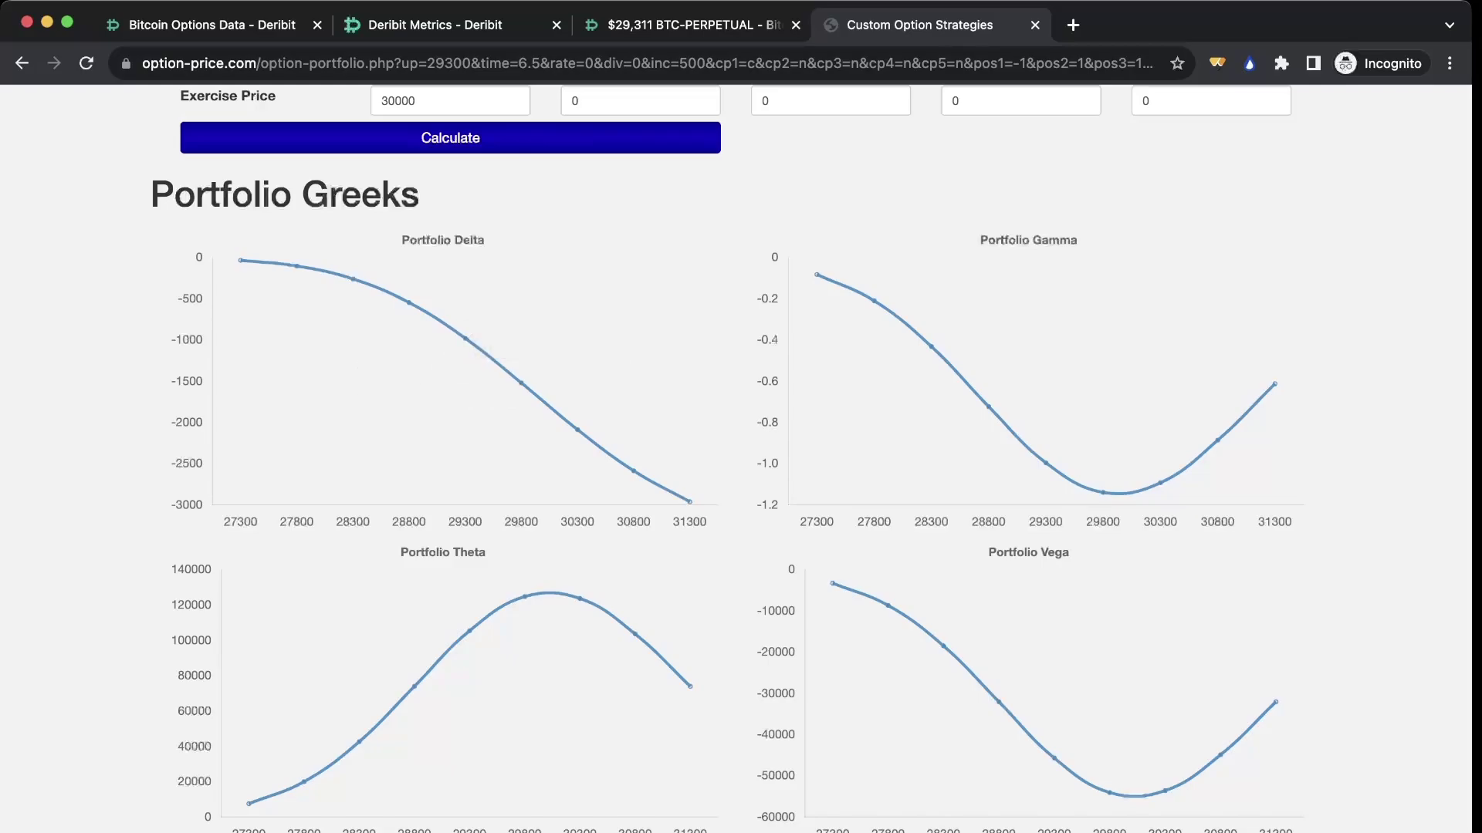
mouse_move(521, 383)
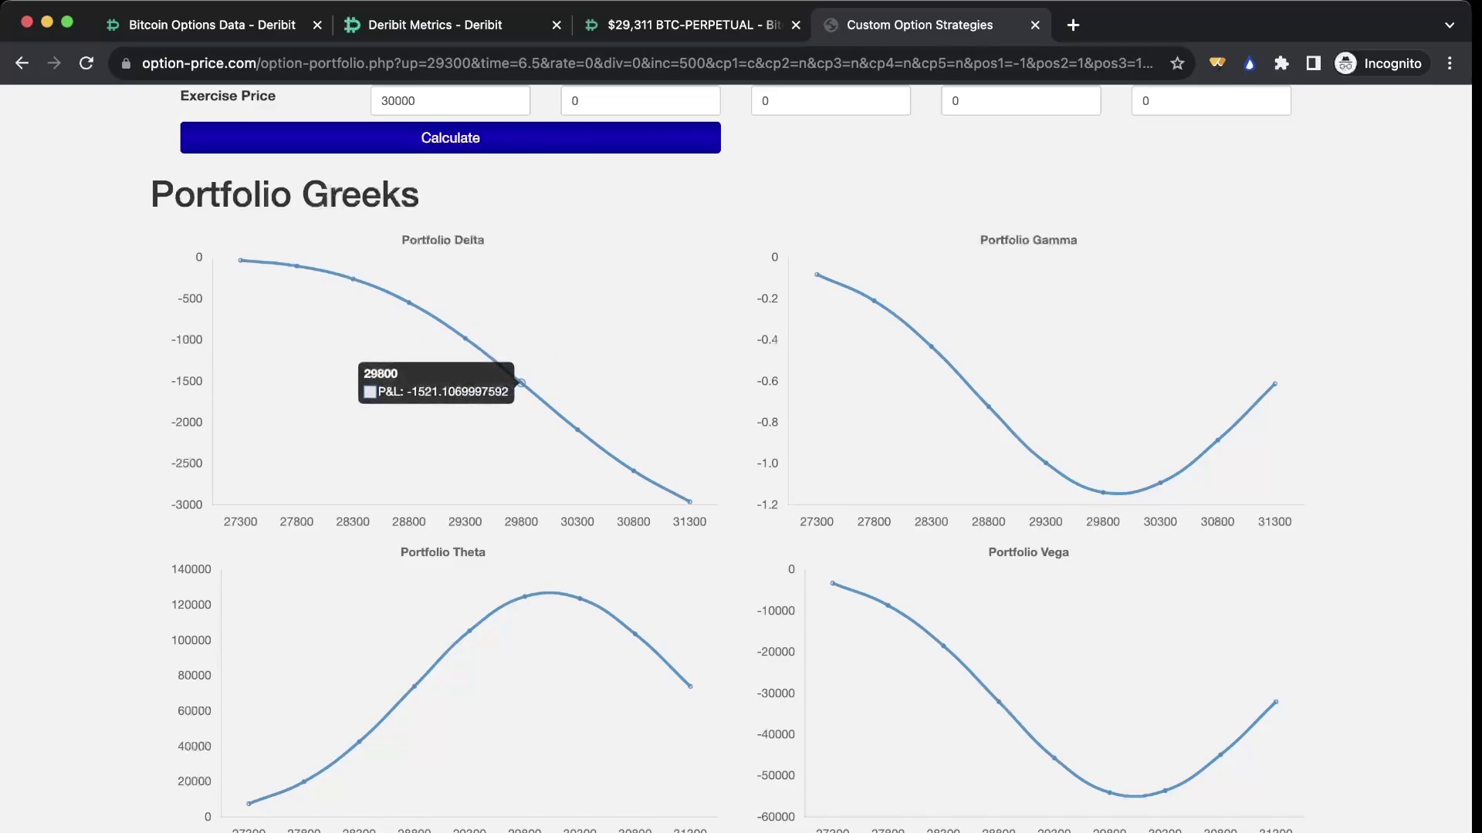
mouse_move(577, 429)
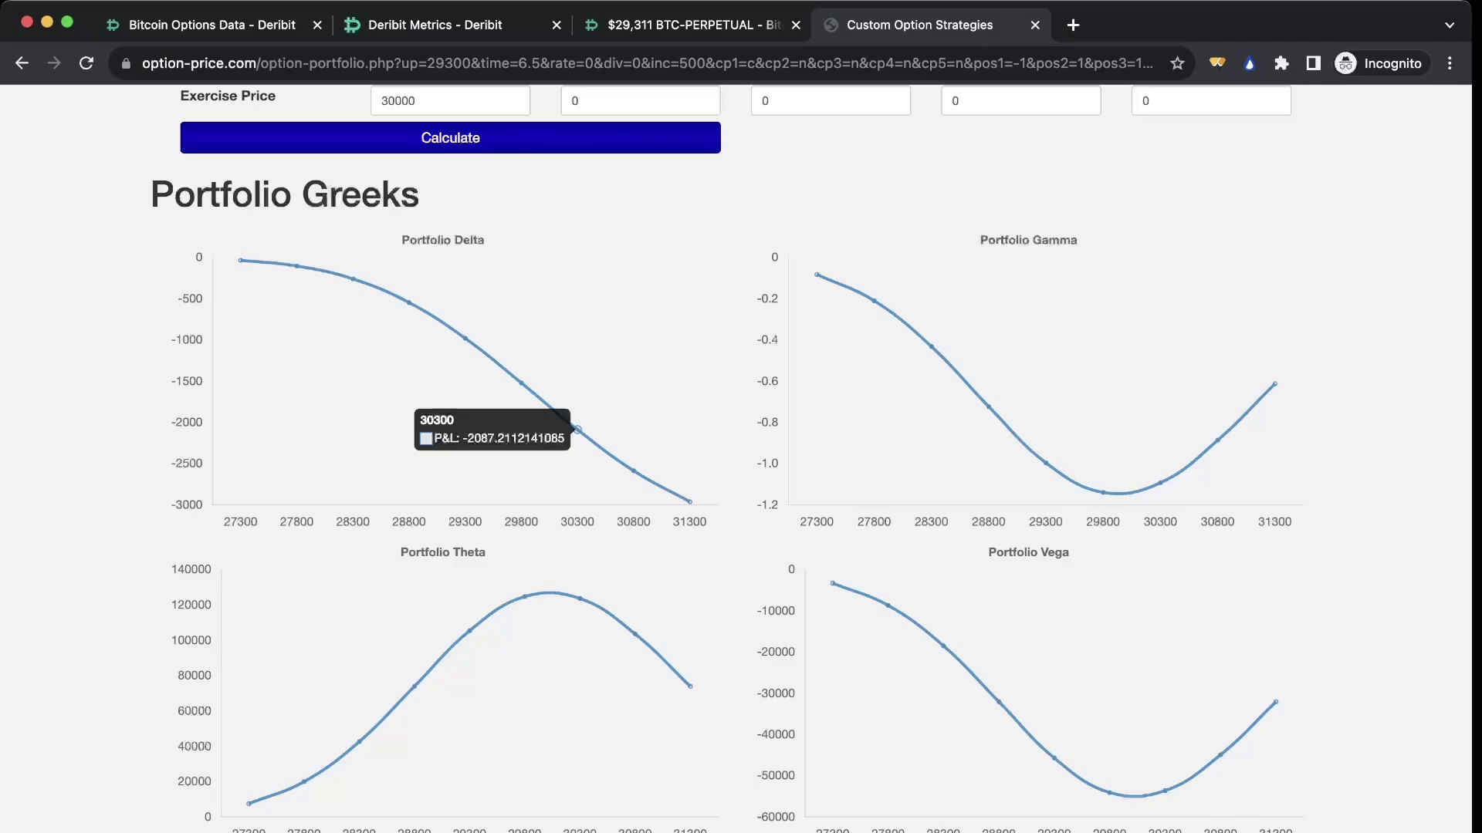
Zoom the BTC-PERPETUAL chart in on the price action of 25 and 26 July.
click(687, 24)
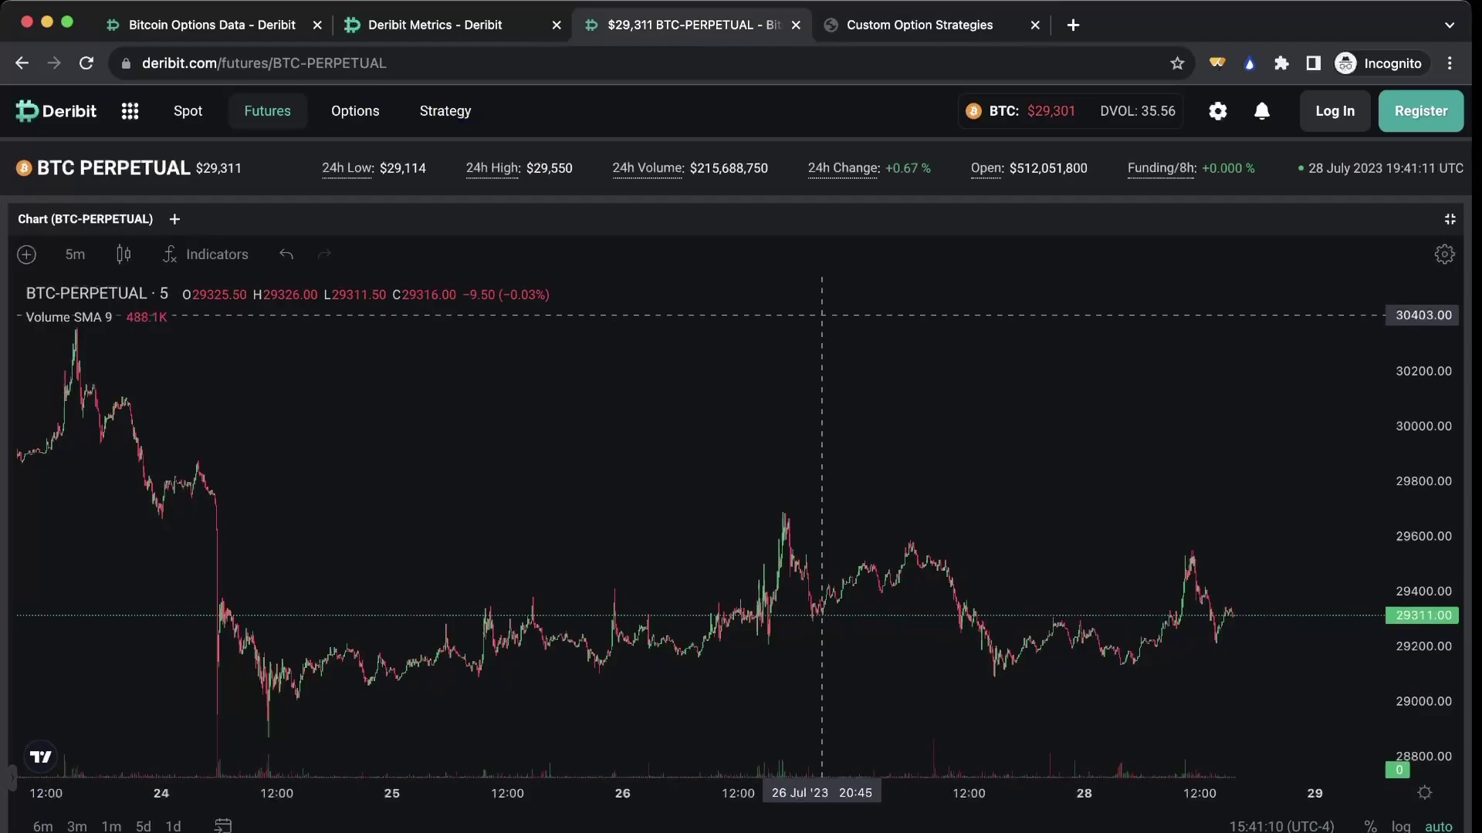
scroll(822, 315, up, 3)
scroll(822, 315, up, 2)
scroll(1003, 536, down, 5)
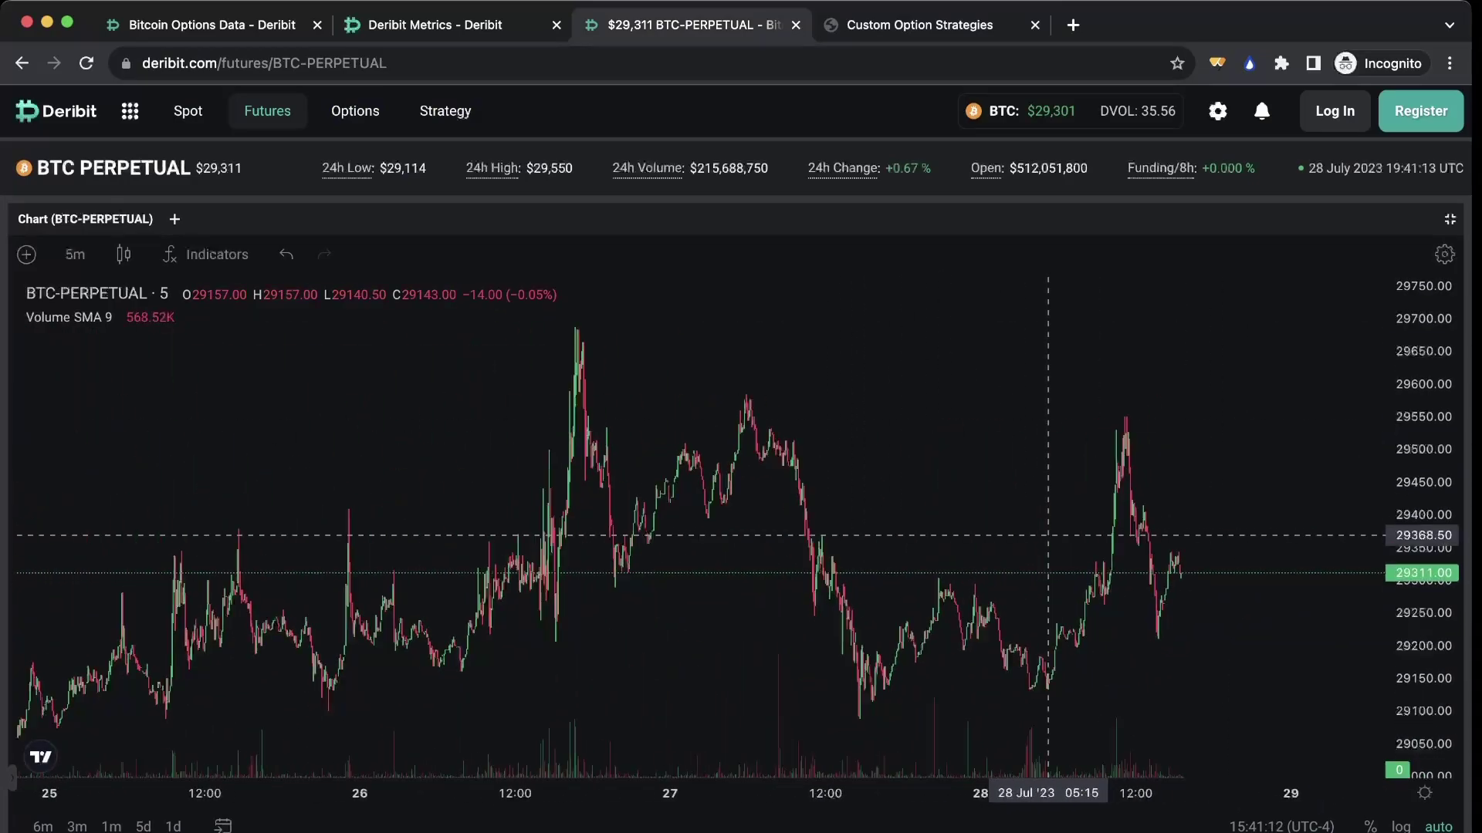
scroll(1048, 534, left, 10)
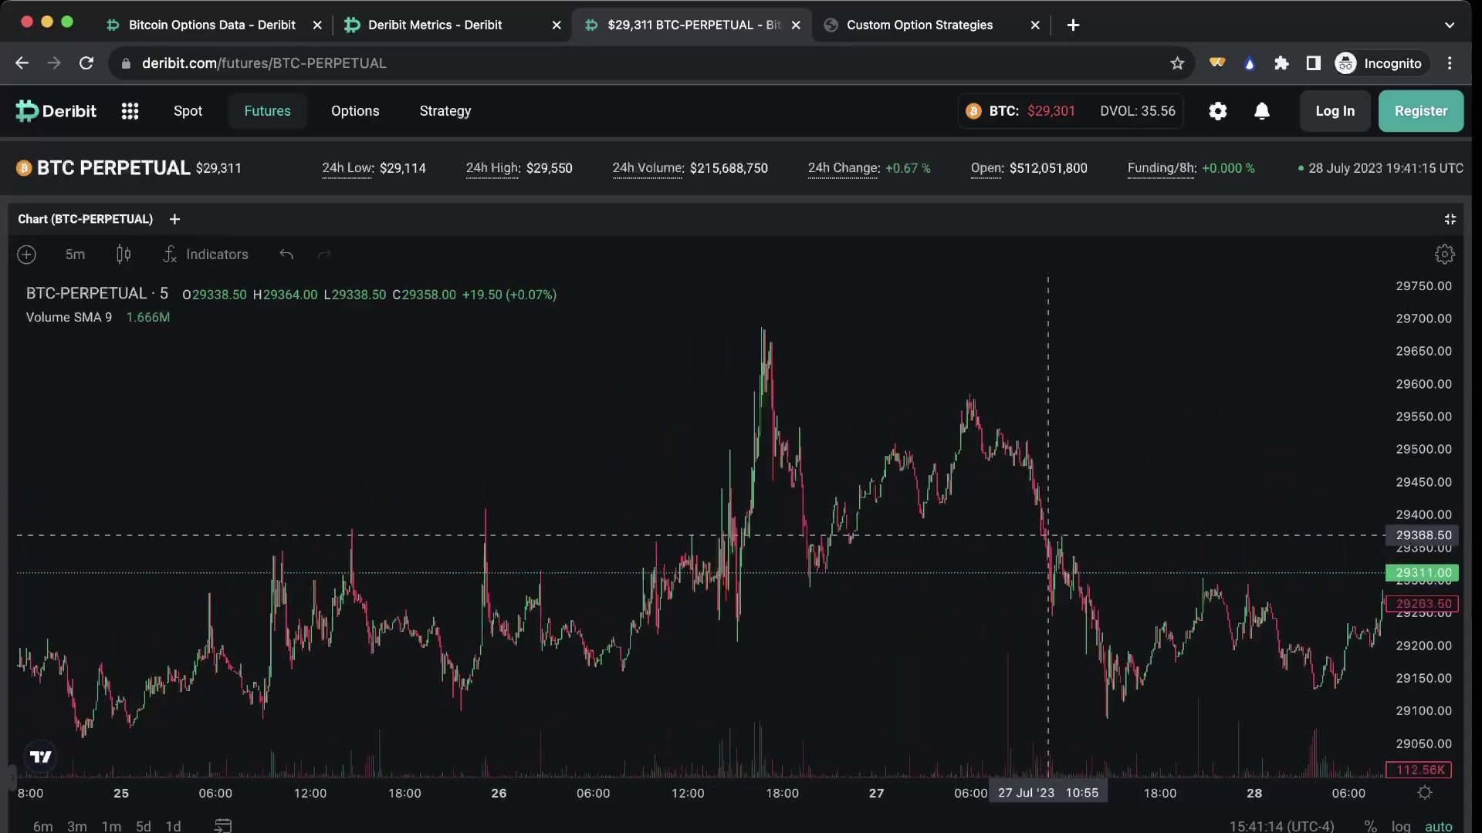
scroll(1048, 534, left, 10)
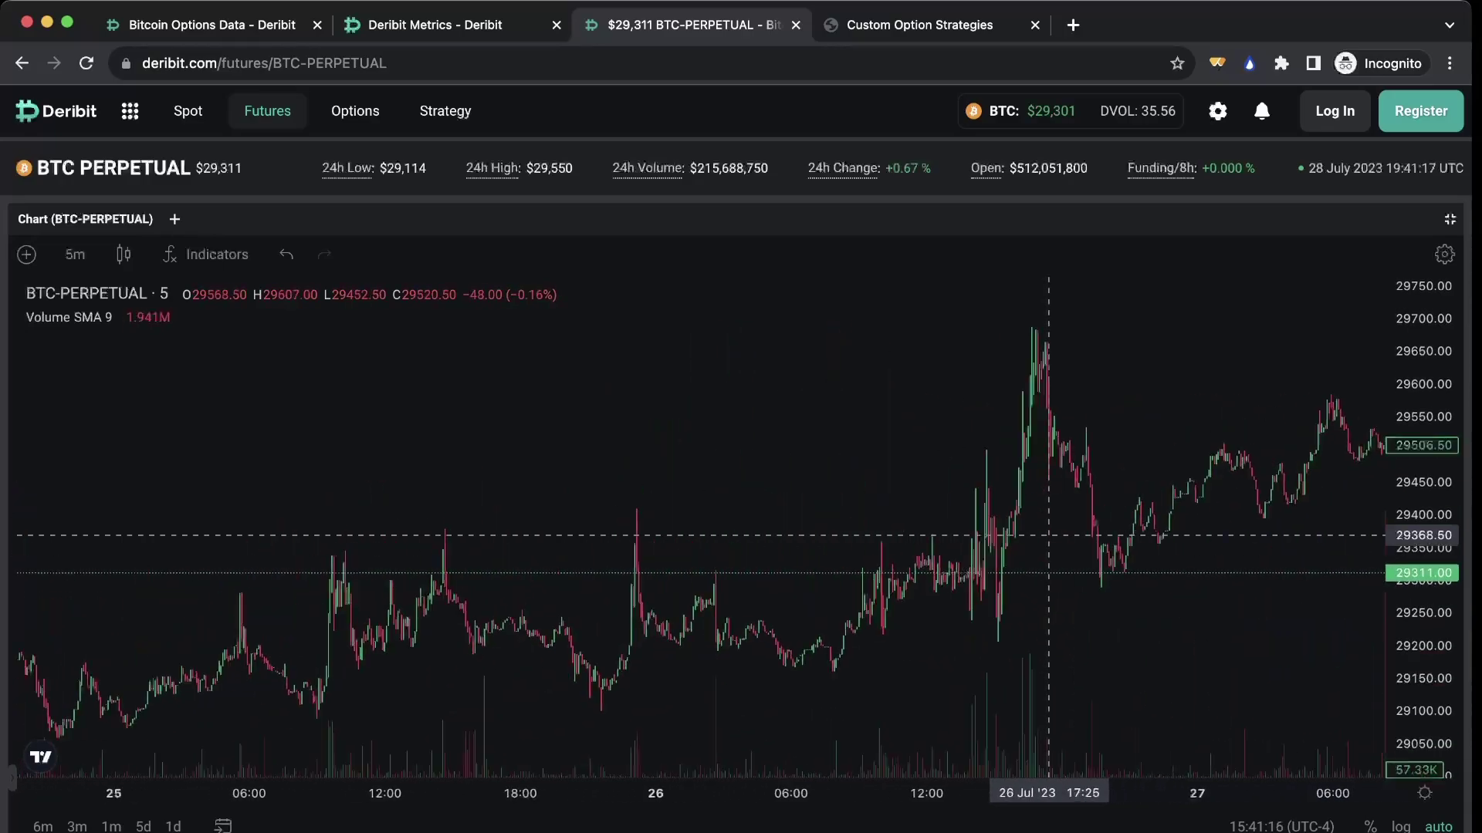
scroll(417, 540, left, 5)
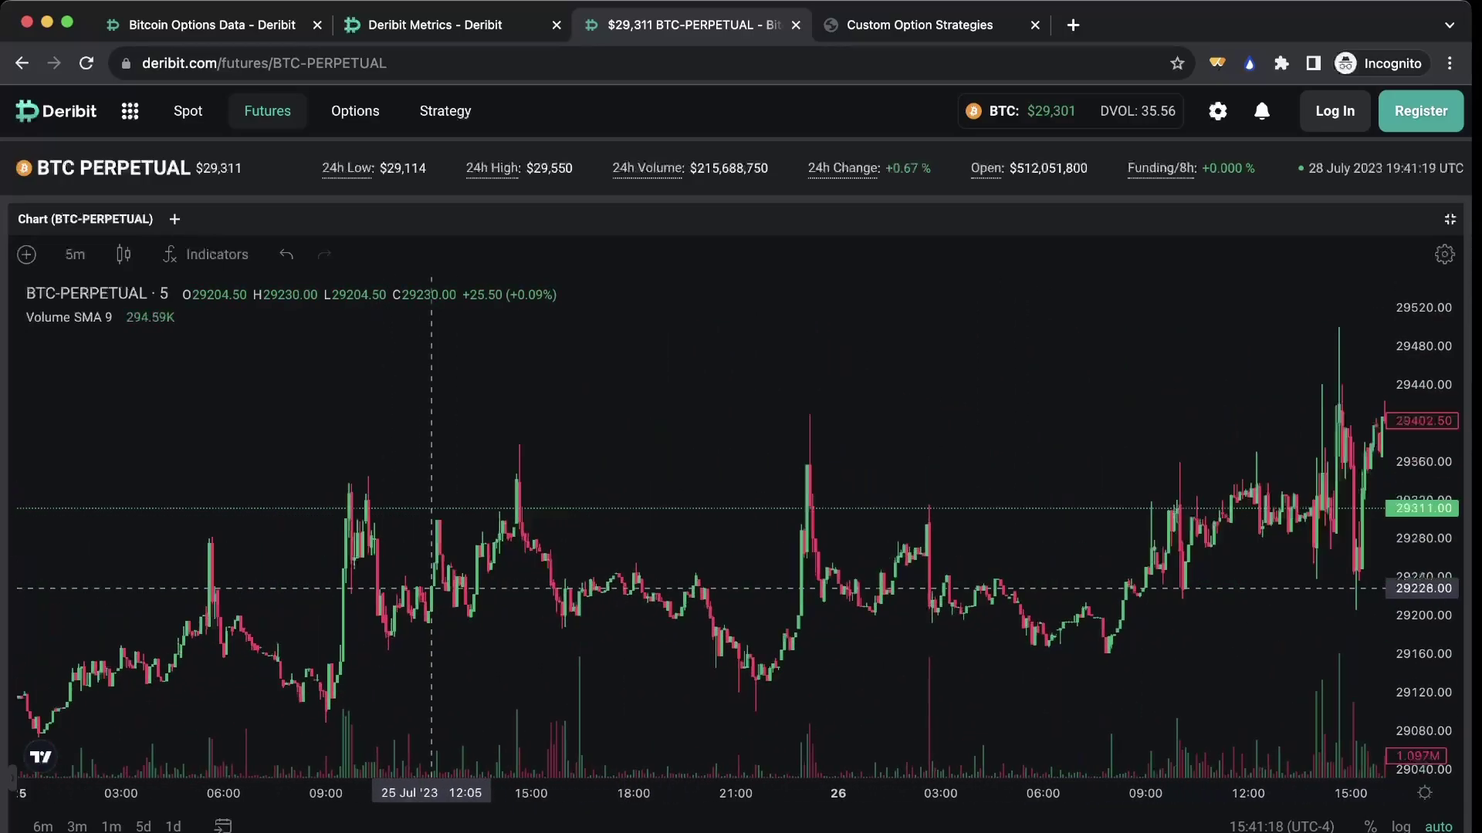
Follow the BTC-PERPETUAL chart forward from 25 July to the latest price action on 28 July.
scroll(887, 571, right, 10)
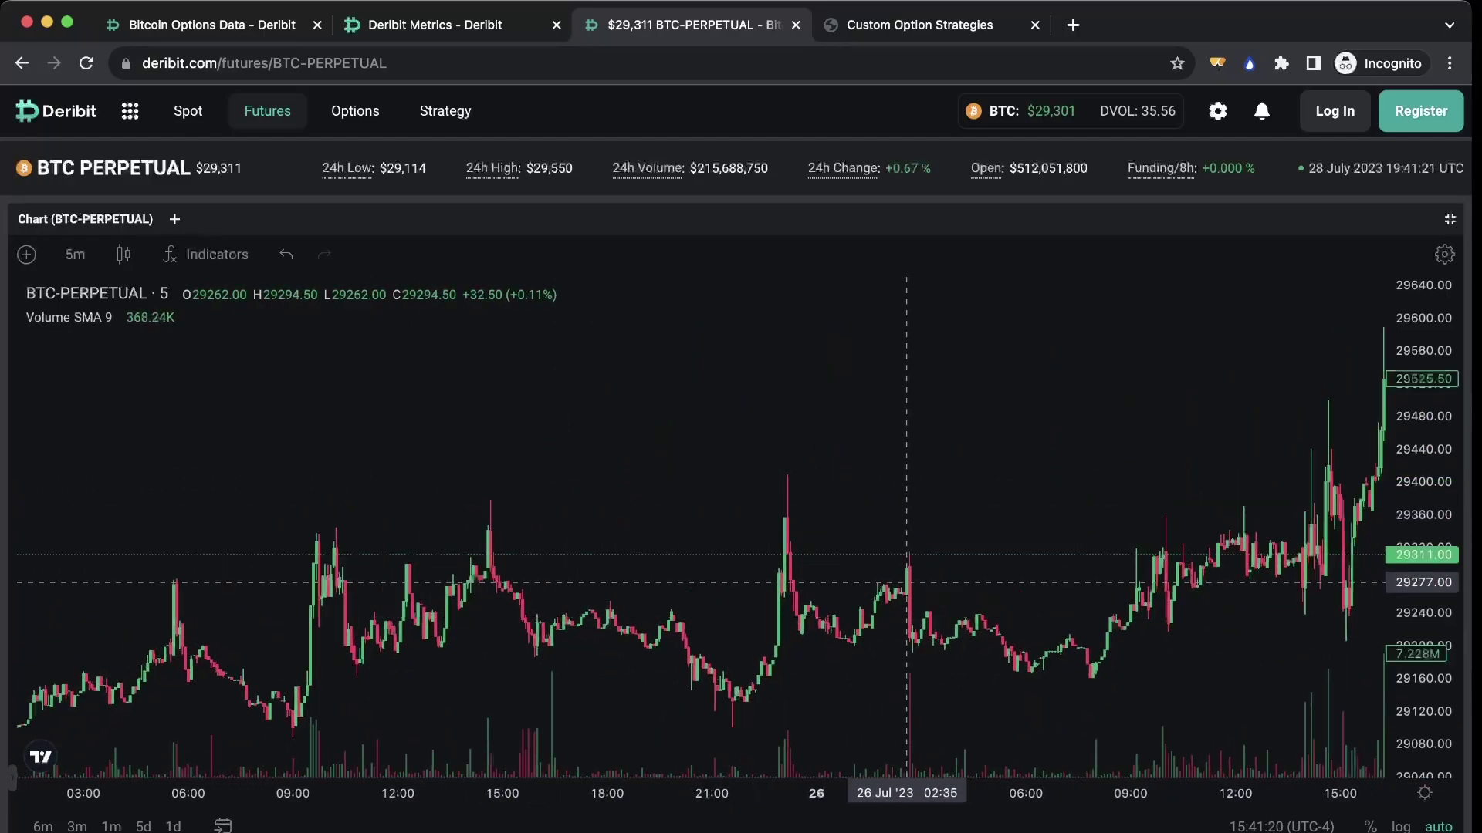
scroll(906, 585, right, 10)
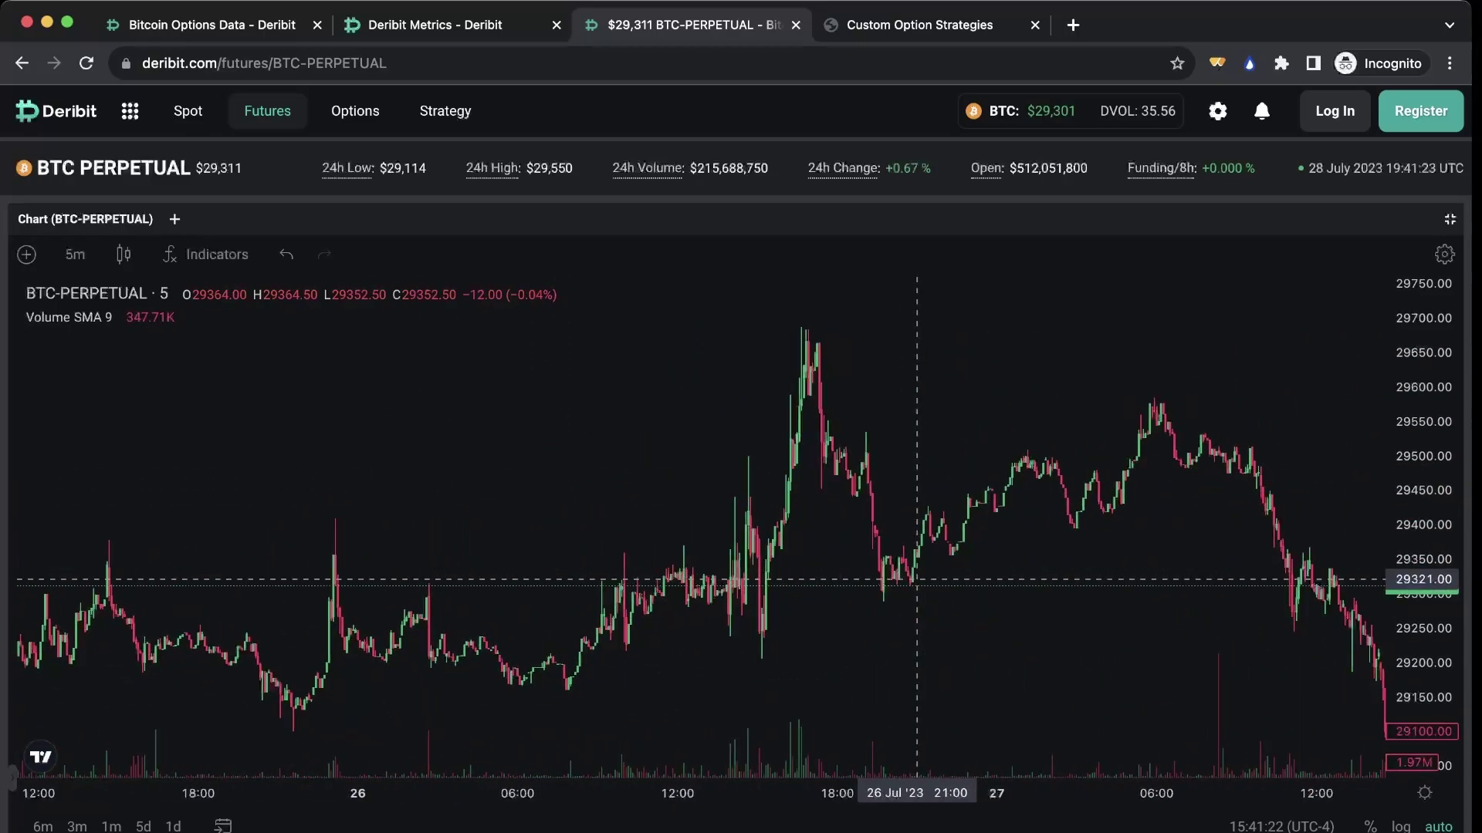
scroll(917, 579, right, 5)
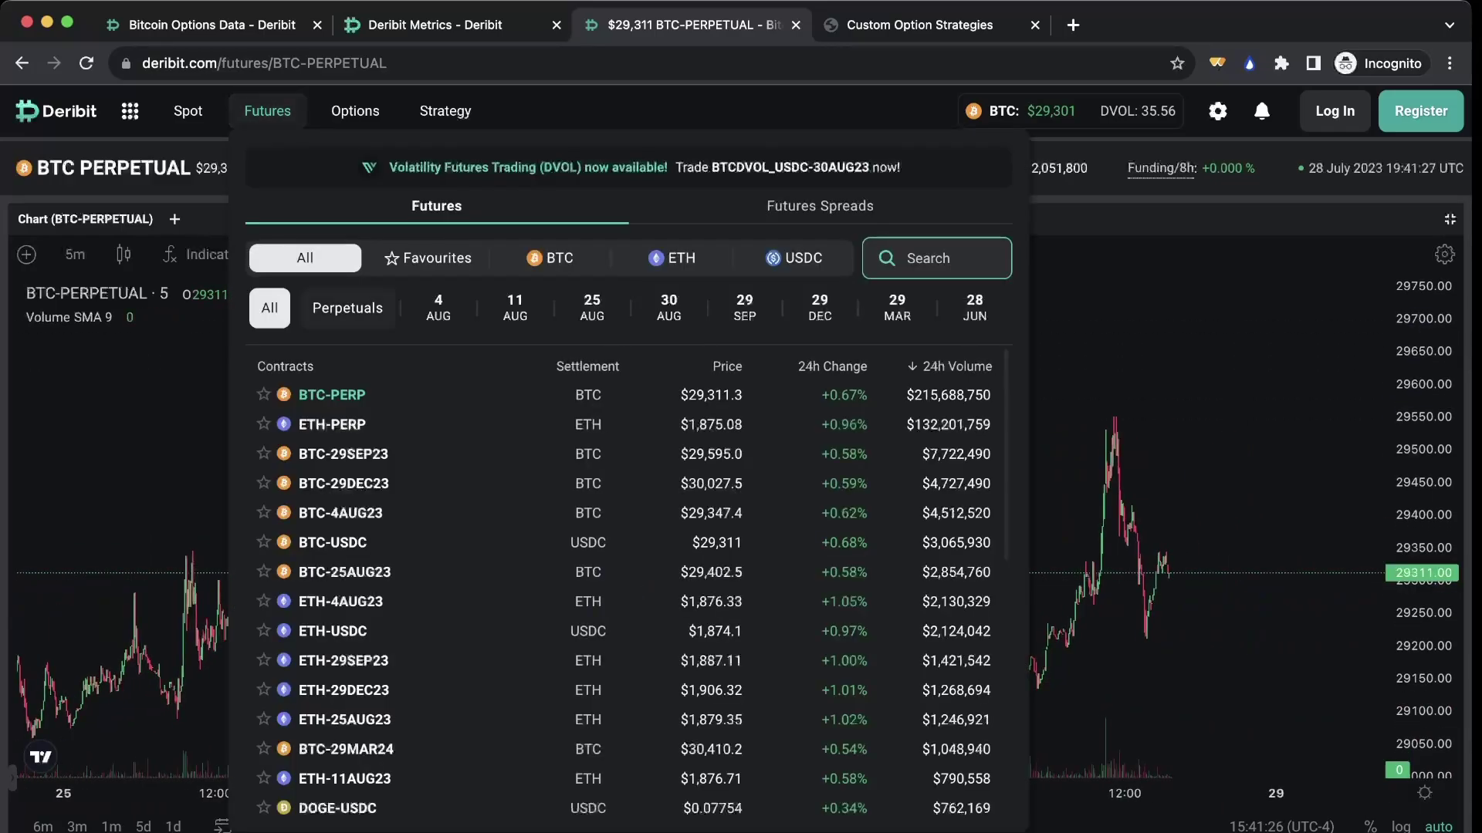
View the price chart of the BTC-4AUG23 future and return to BTC-PERPETUAL.
click(438, 308)
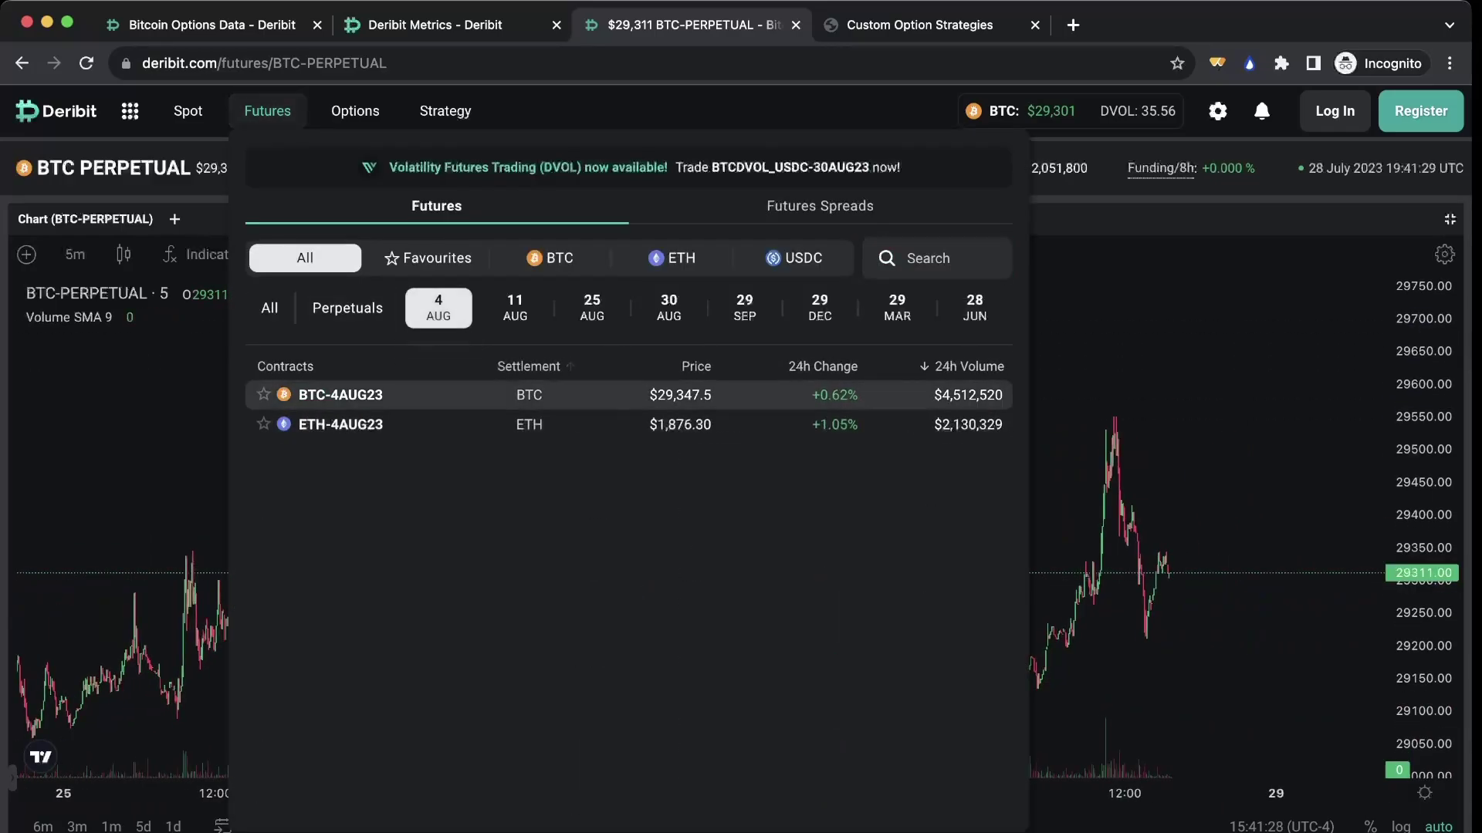
click(934, 394)
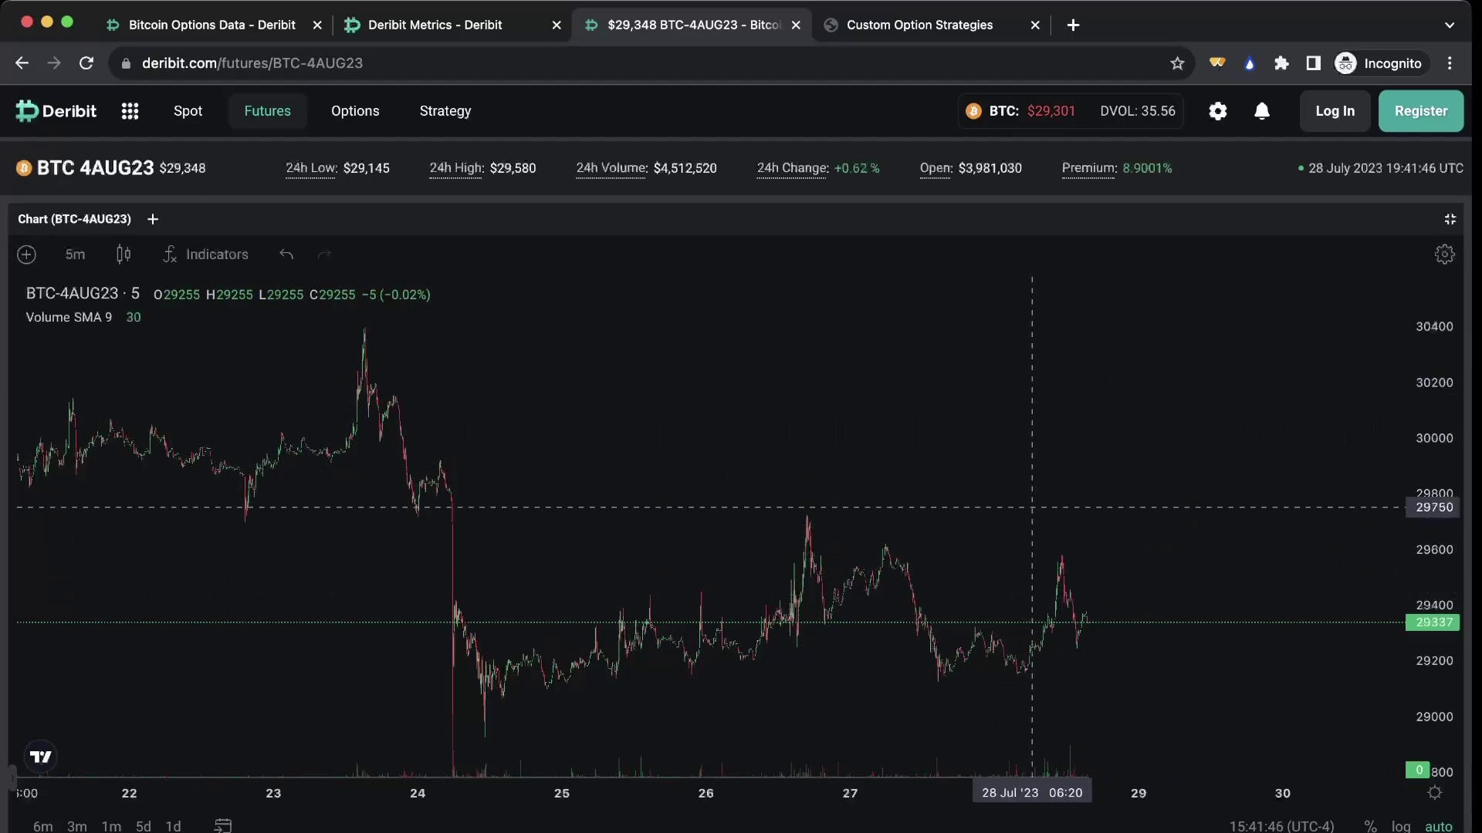
key(super+bracketleft)
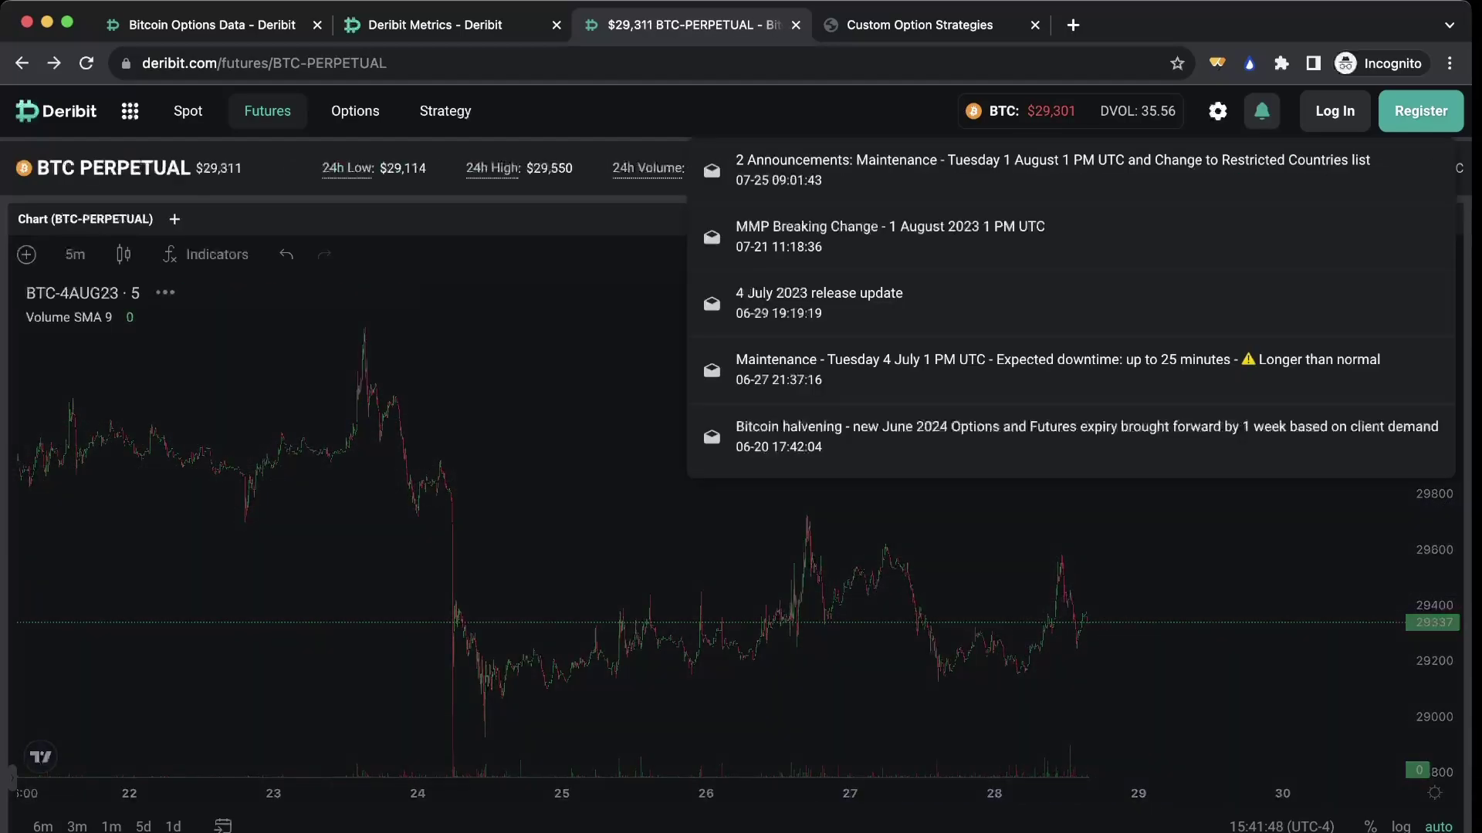
Extend the days until expiration to include 2023-09-29 and inspect the net delta exposure at the 30000 strike.
key(super+1)
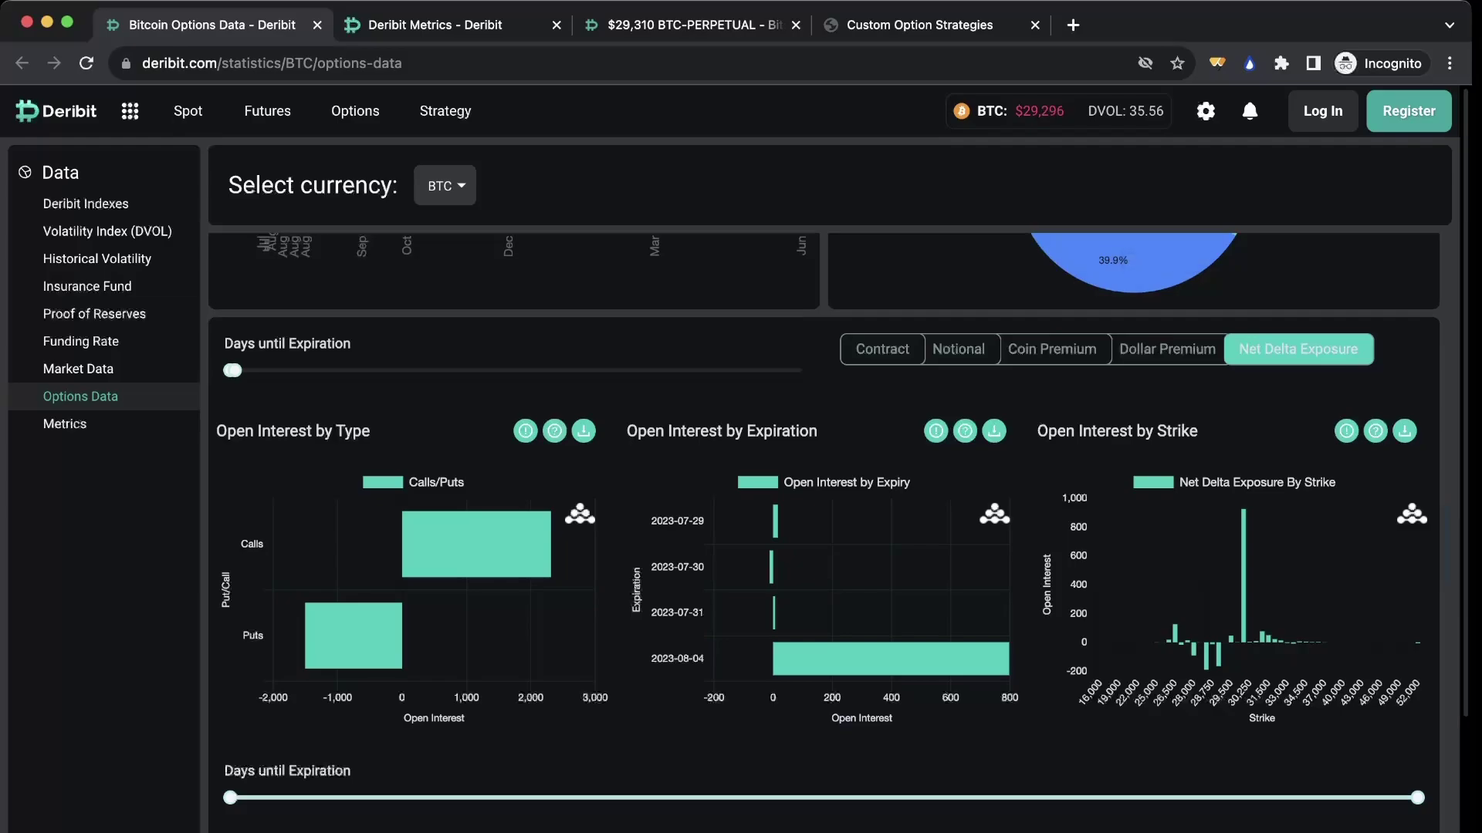
drag(233, 370, 266, 370)
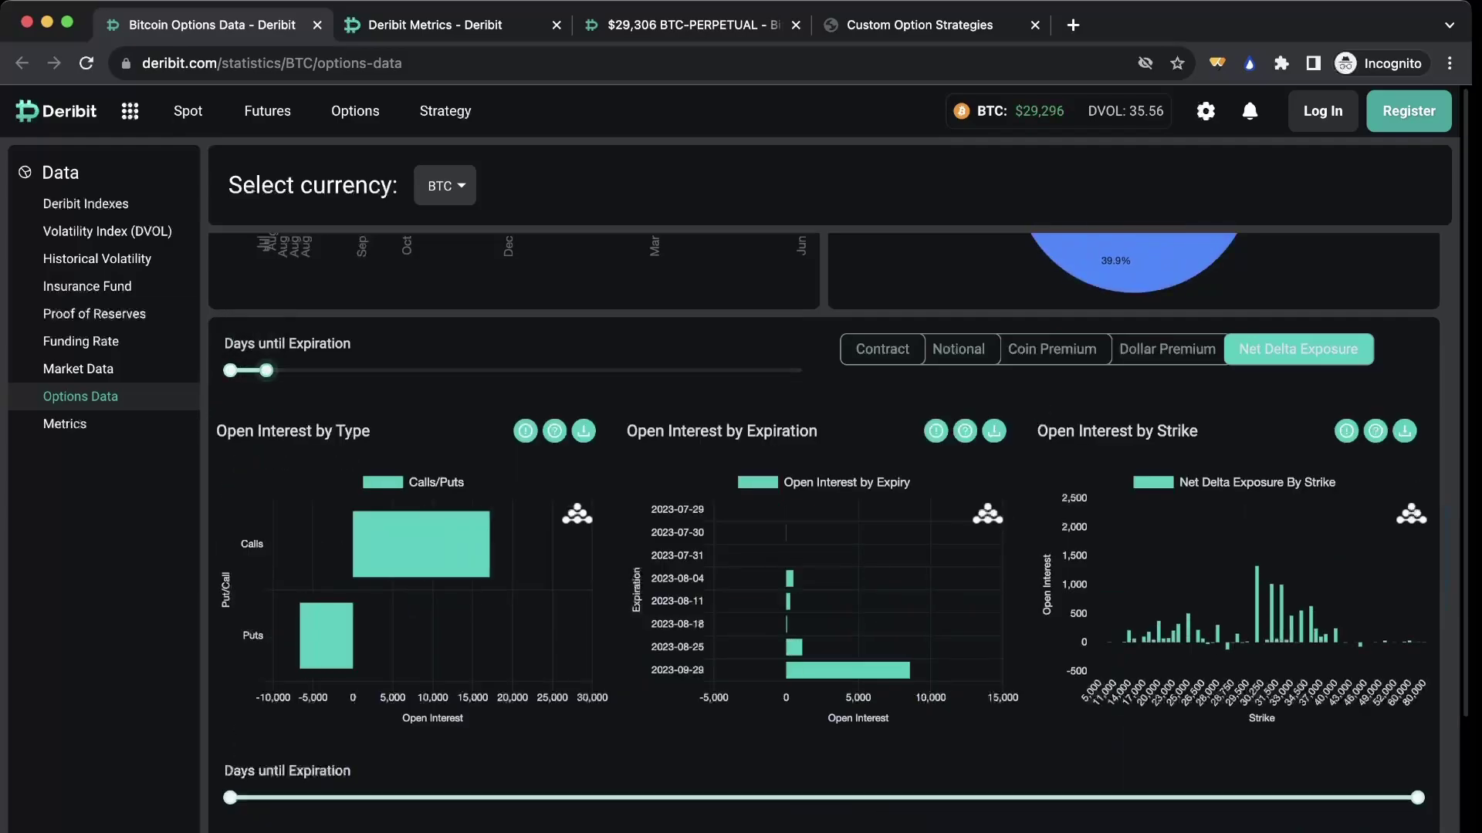
scroll(741, 463, down, 1)
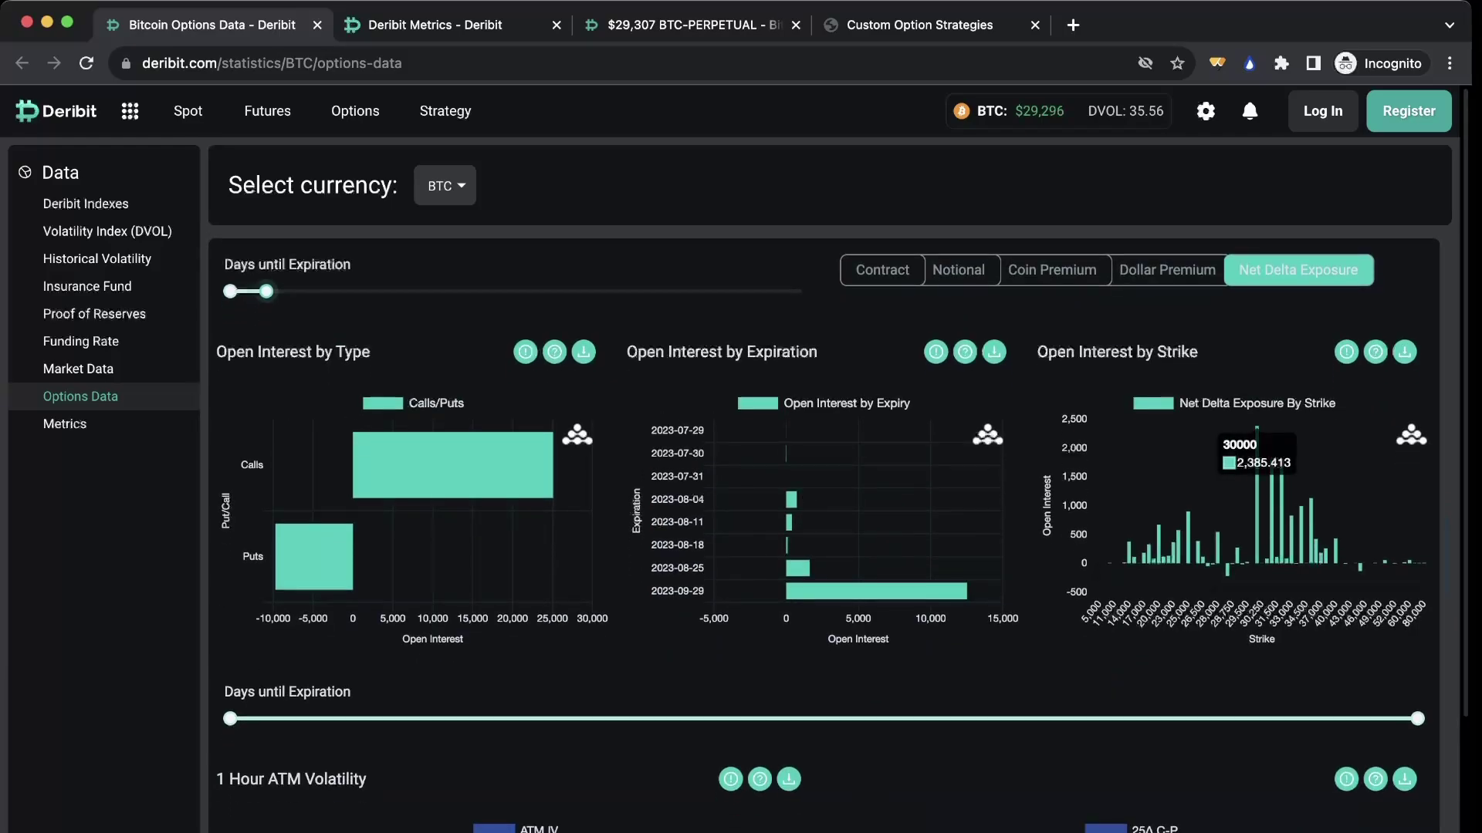
mouse_move(1256, 494)
Inspect the net delta exposure of calls and puts in the Open Interest by Type chart.
mouse_move(540, 467)
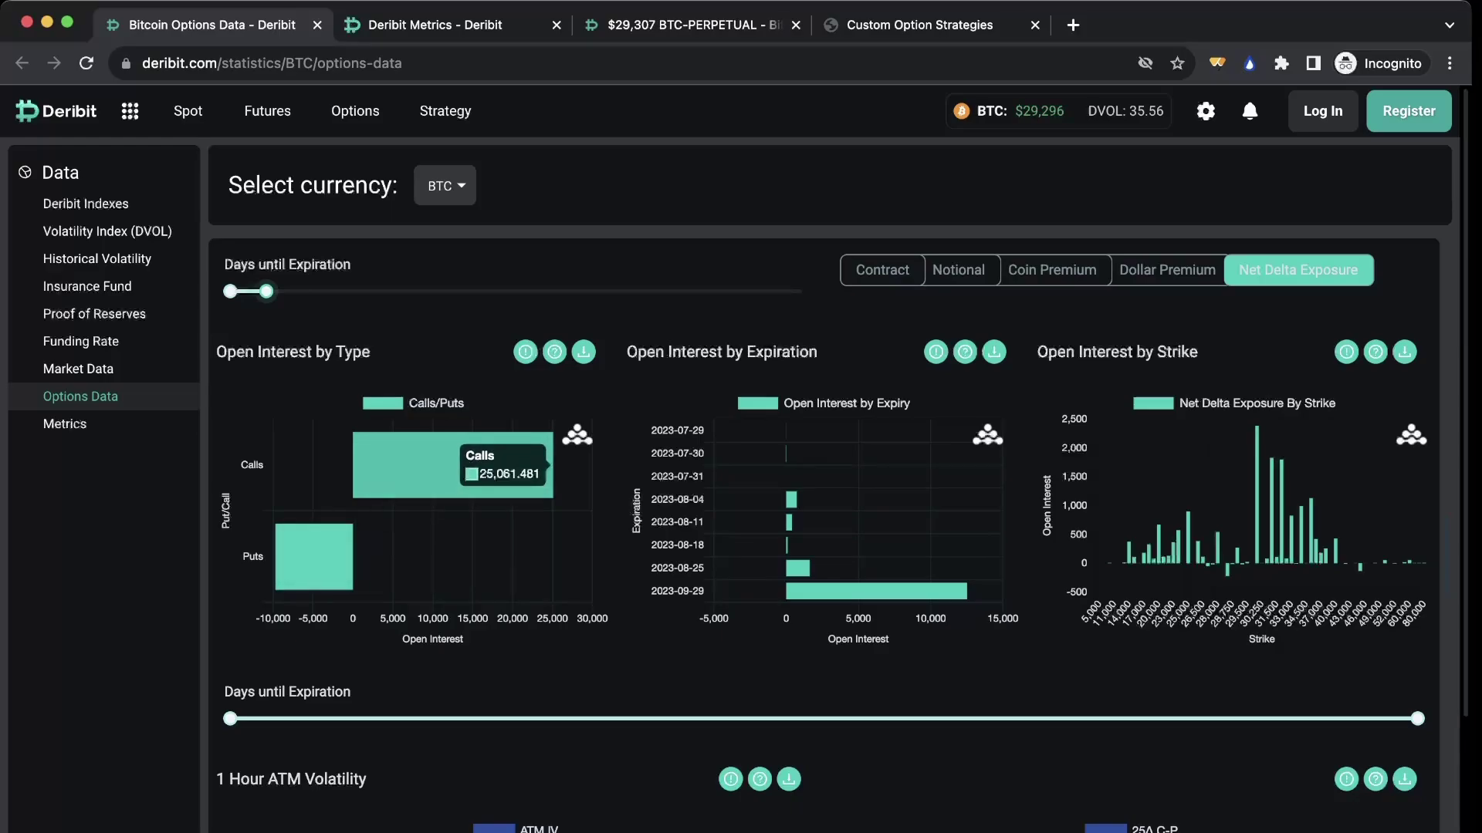
mouse_move(315, 557)
scroll(824, 532, up, 1)
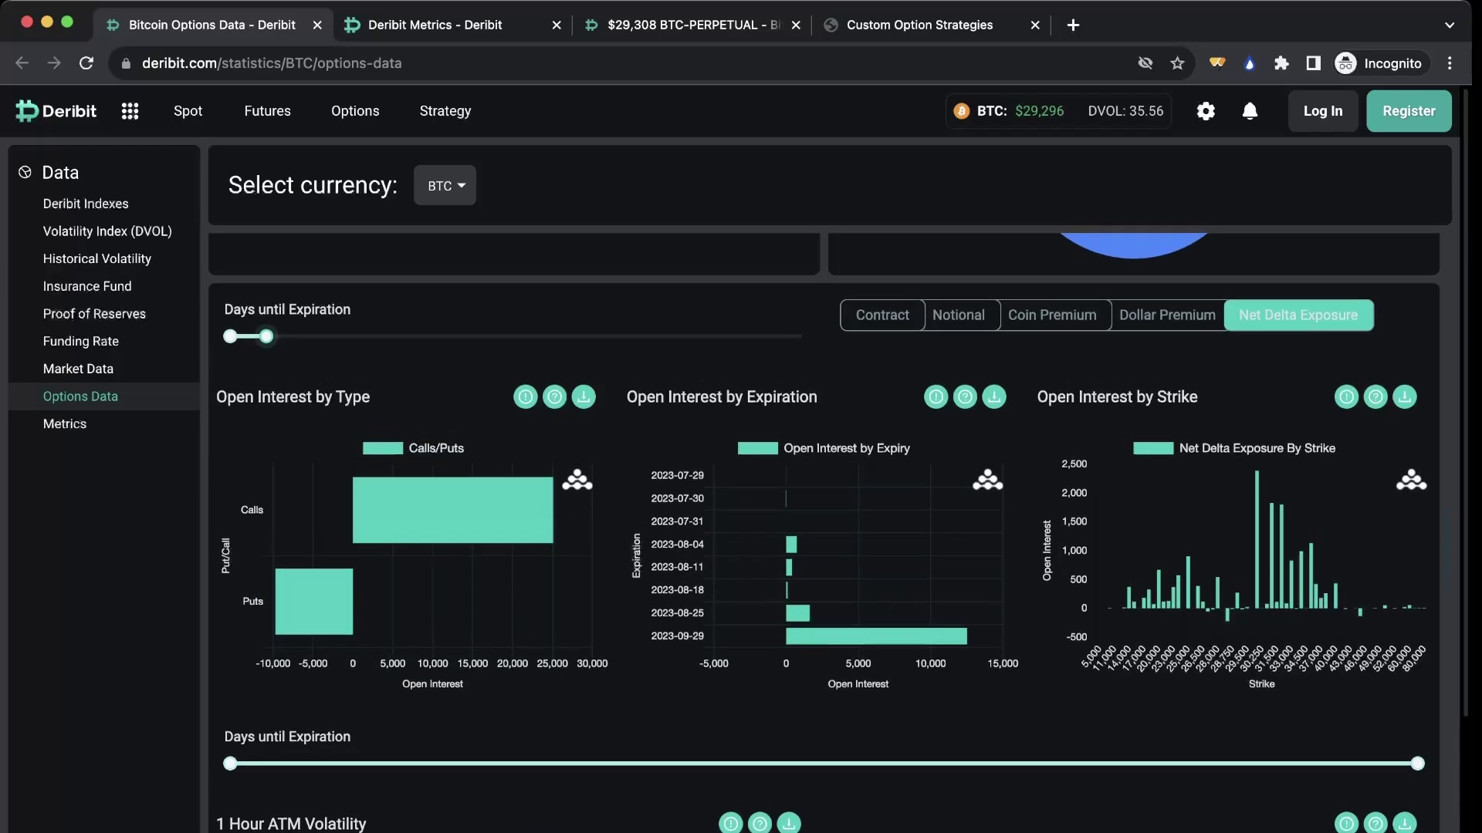
scroll(824, 532, up, 2)
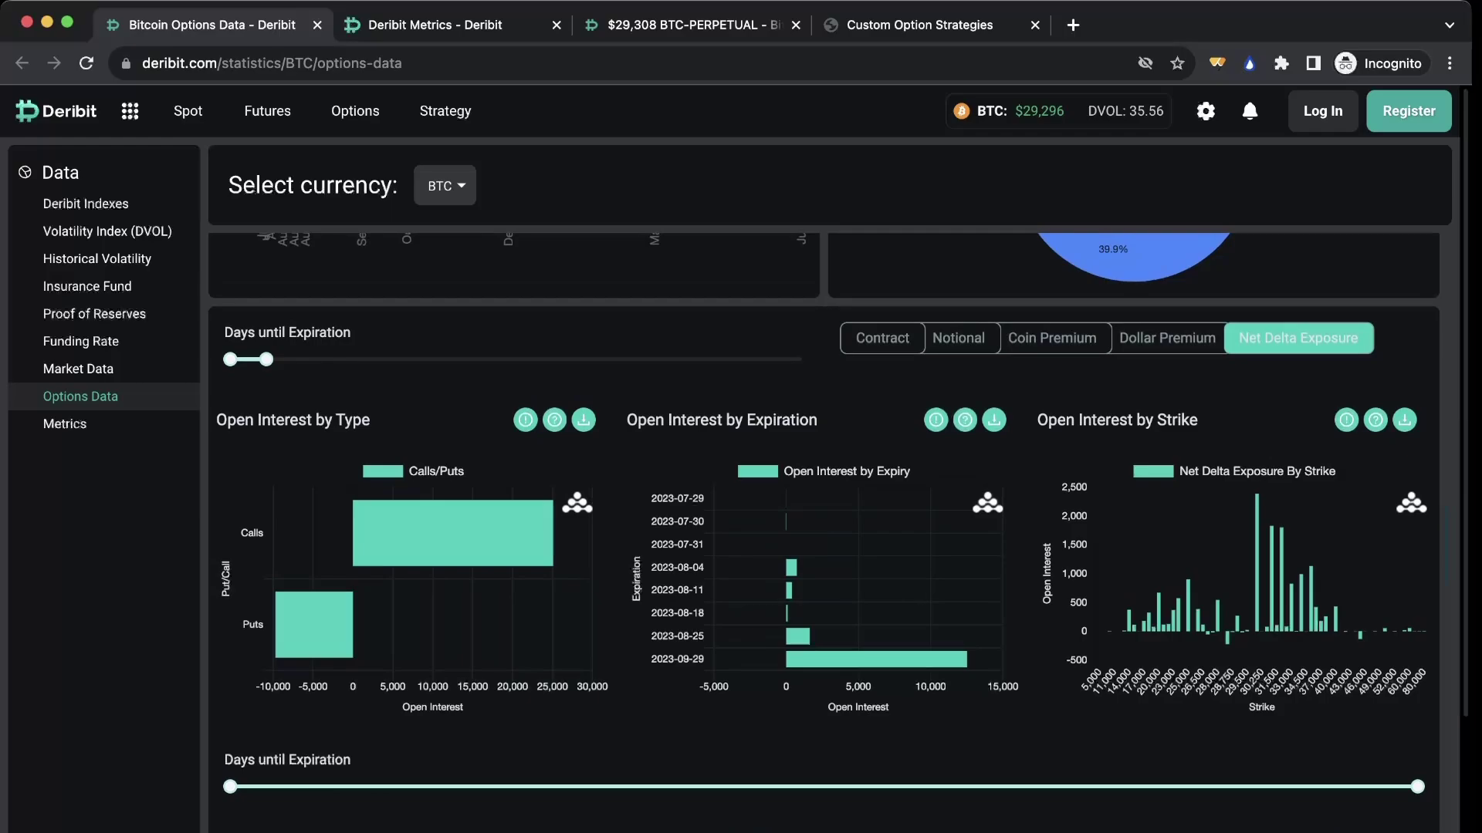
scroll(825, 468, down, 1)
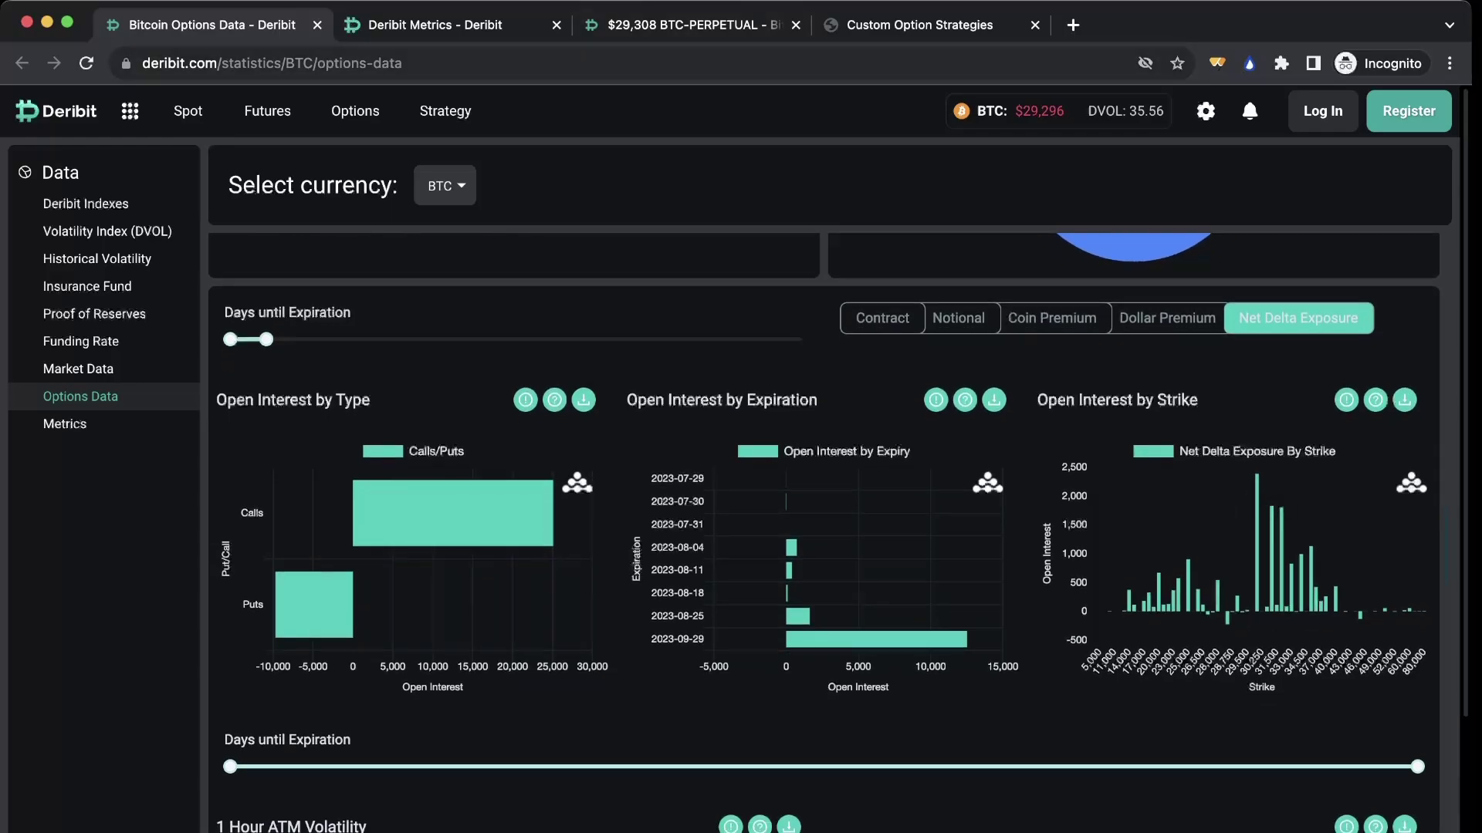
Check the BTC-PERPETUAL price action around the 26 July peak.
key(super+3)
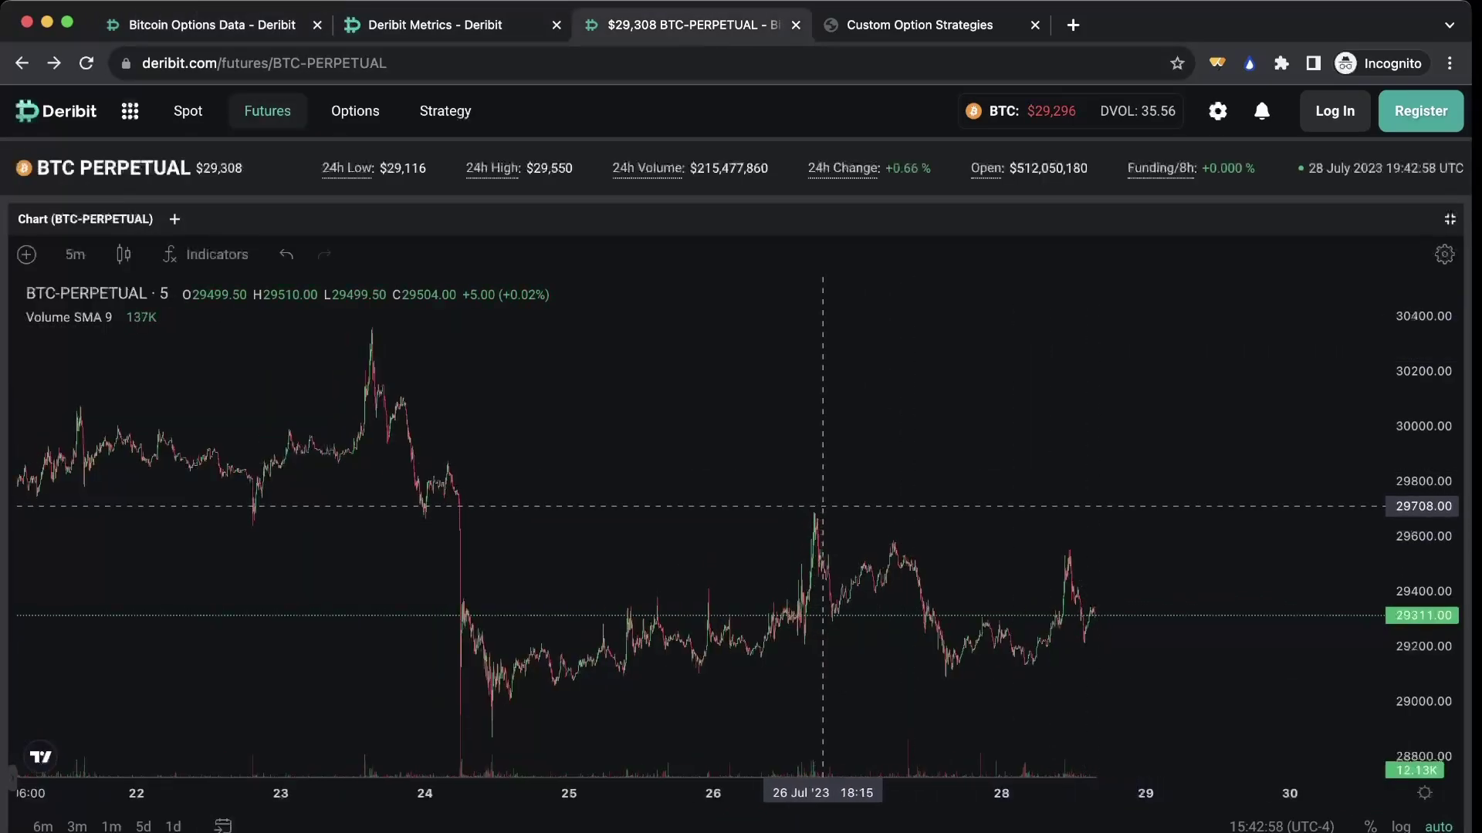
shift+click(823, 506)
click(1014, 325)
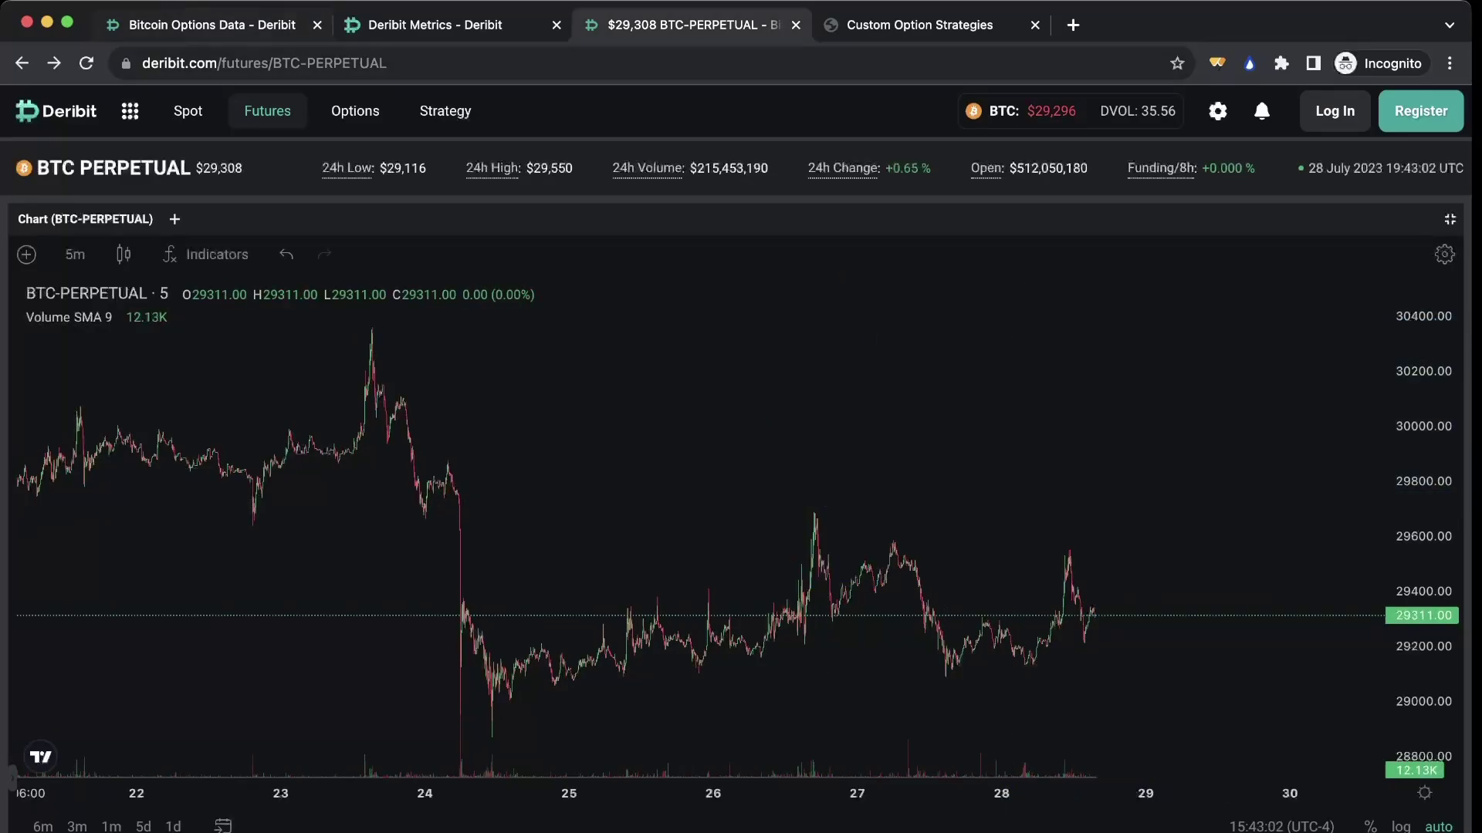
Show the open interest by strike price for the Sep 29 2023 expiration in Deribit Metrics.
key(super+1)
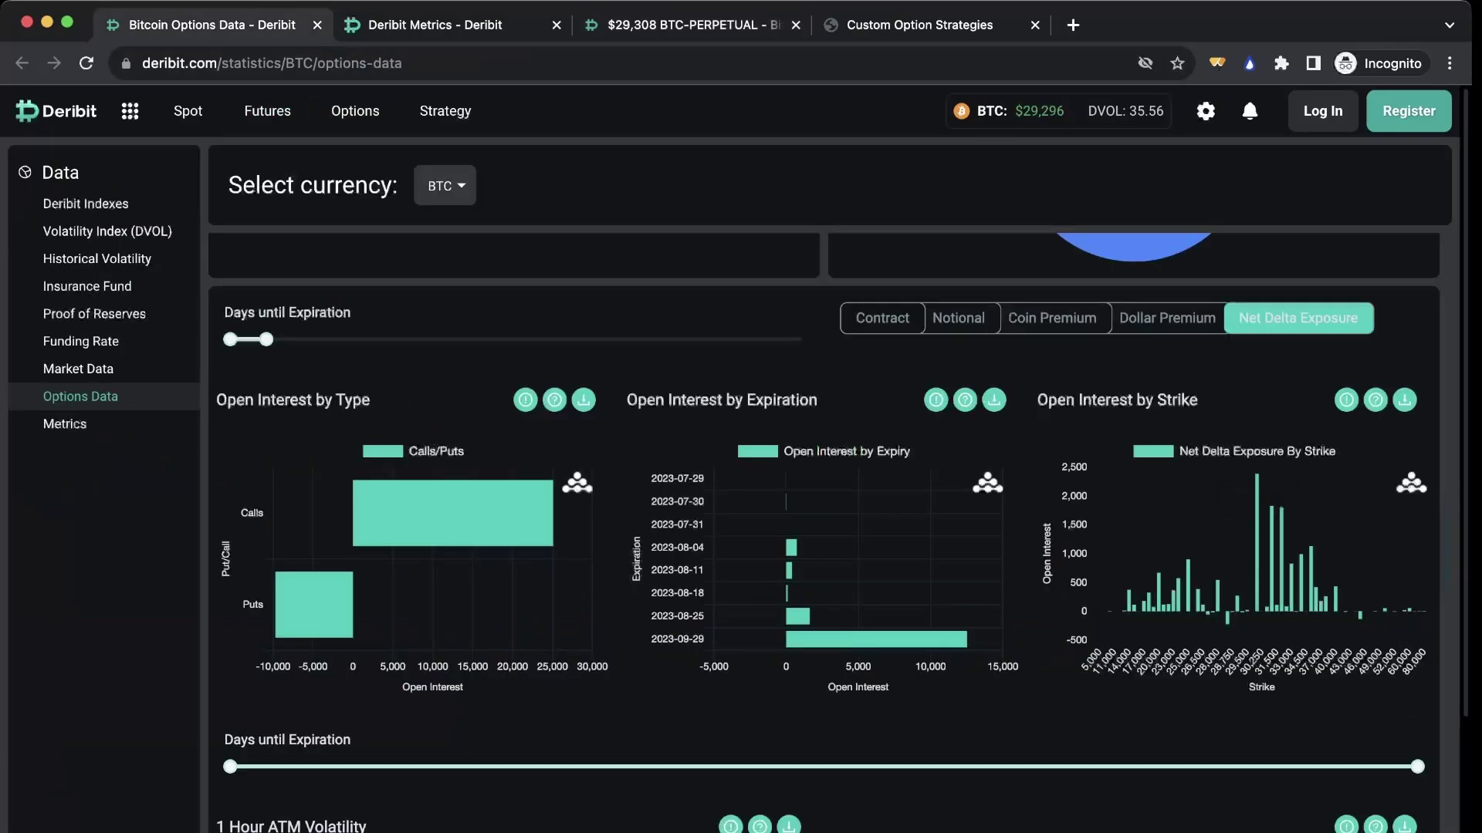
key(super+2)
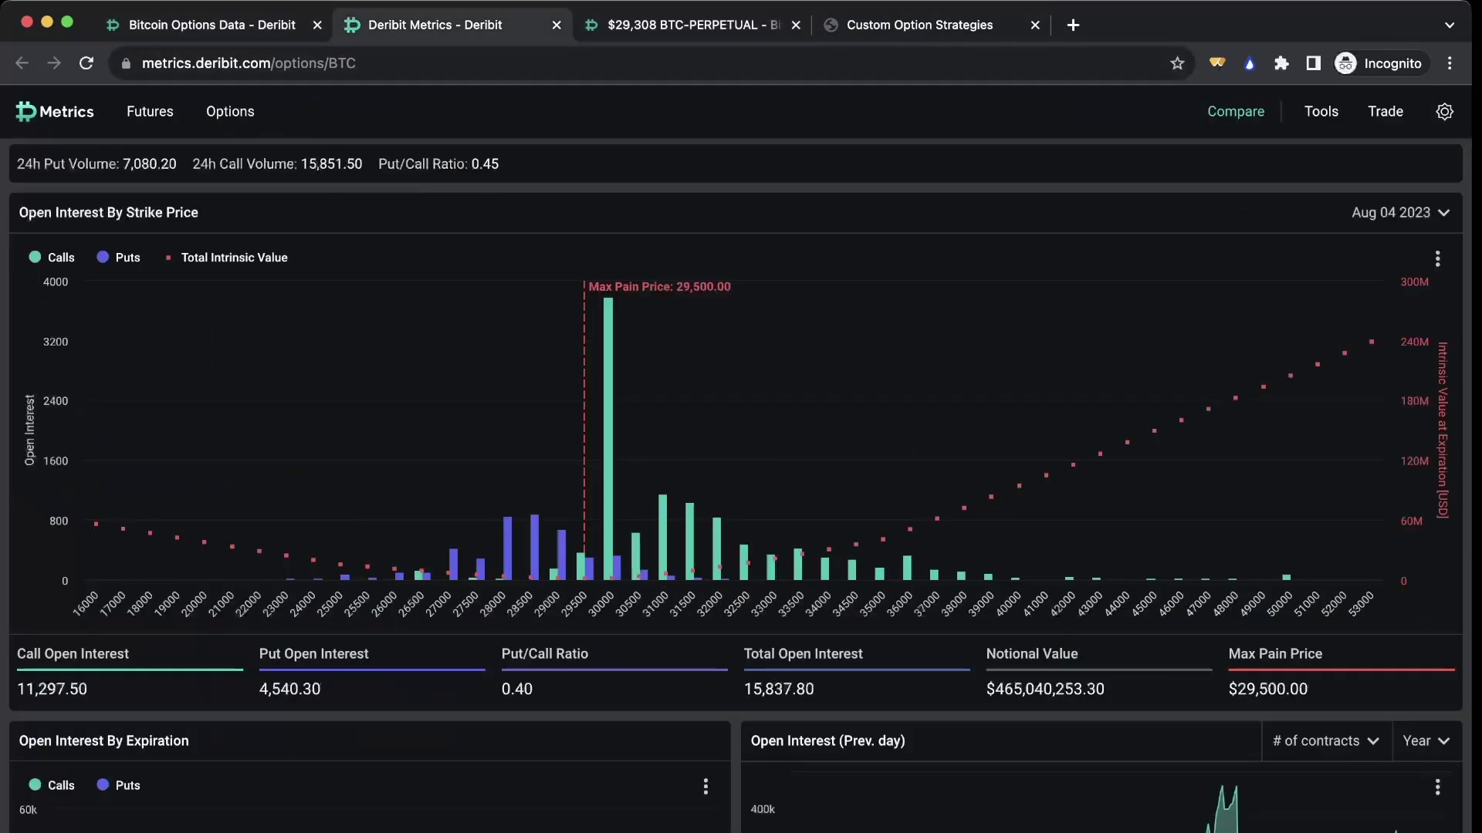
scroll(557, 540, down, 3)
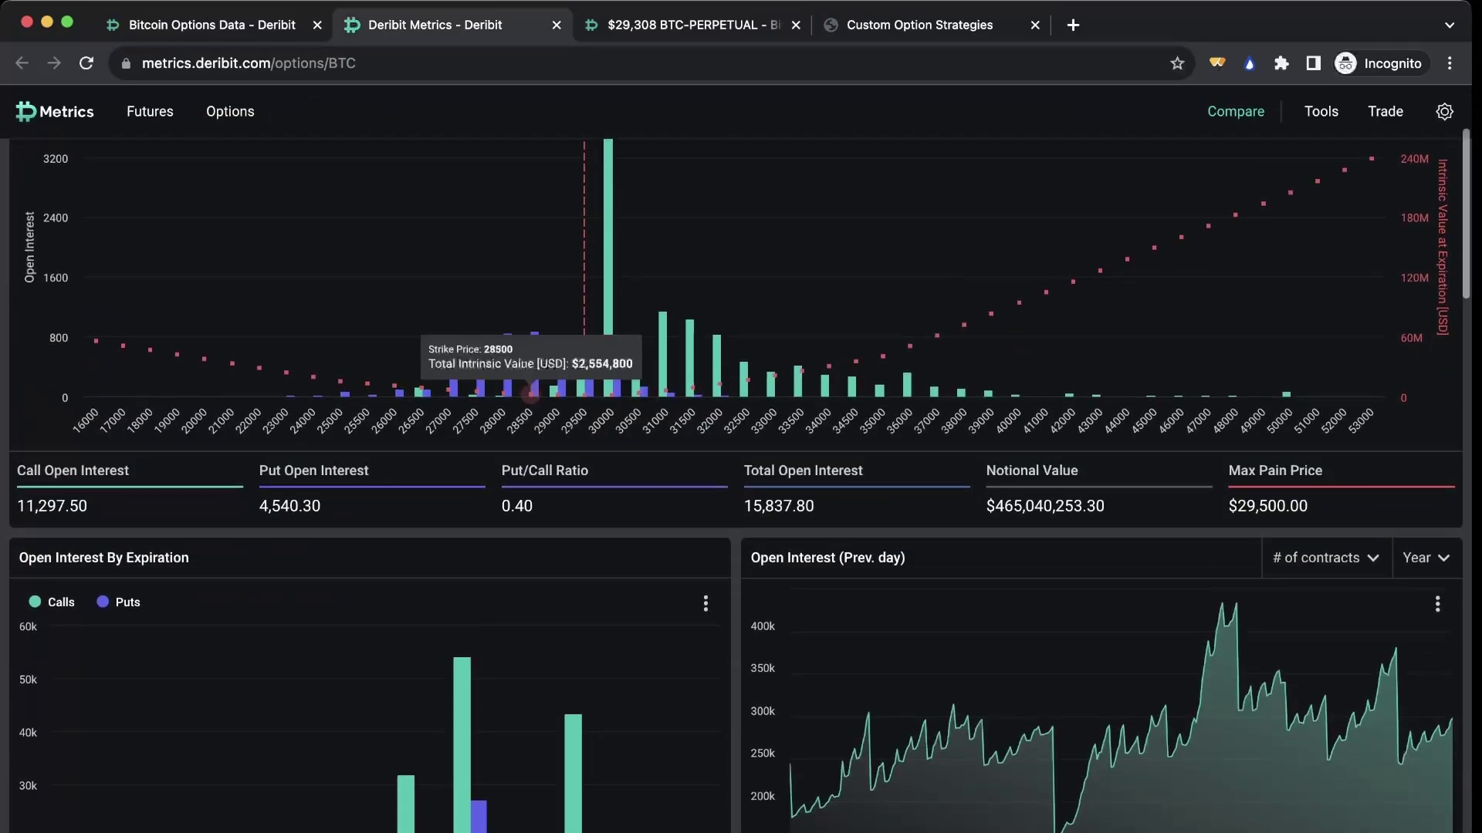
scroll(557, 540, up, 3)
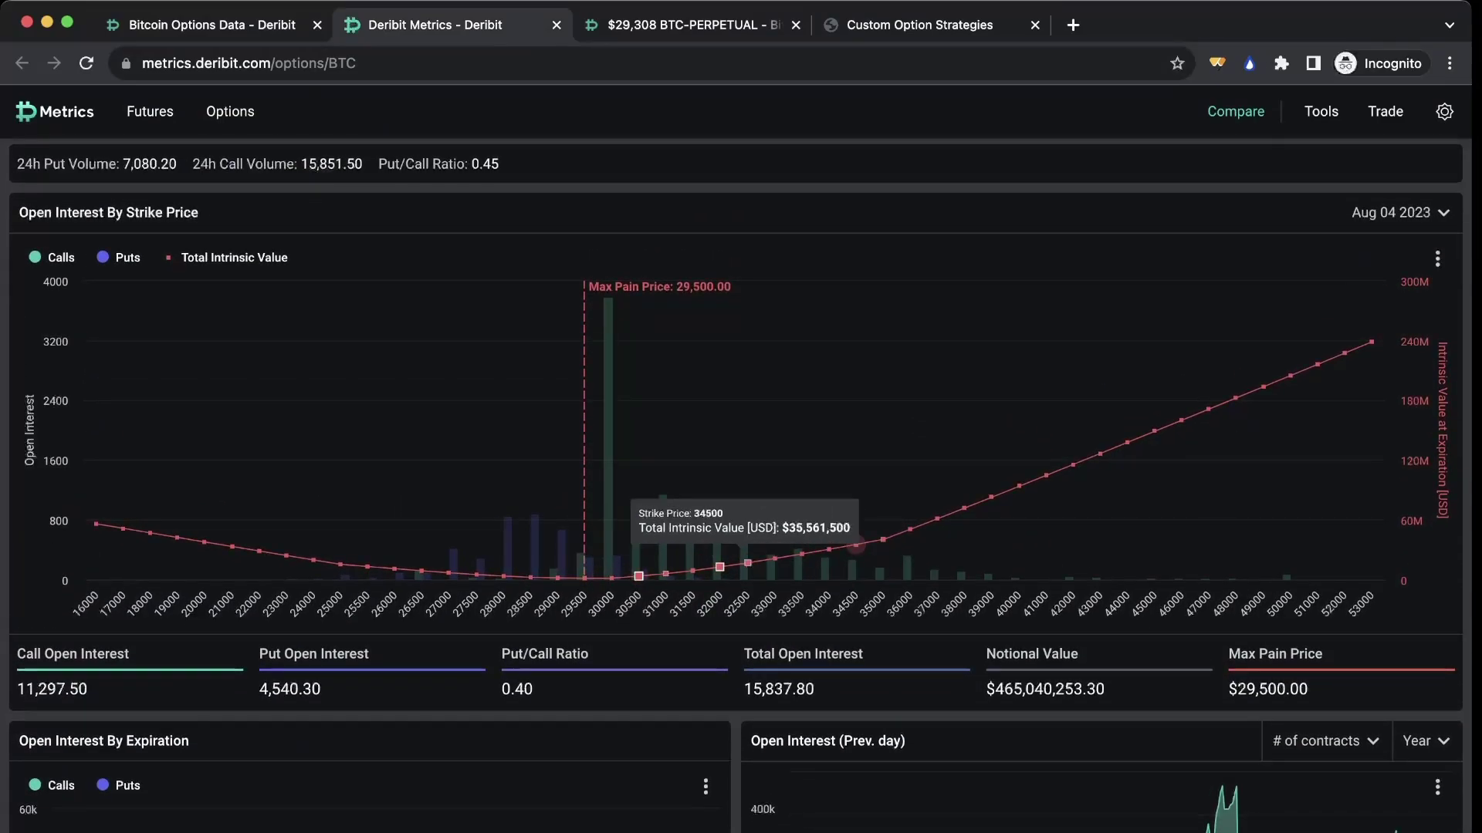
click(1398, 212)
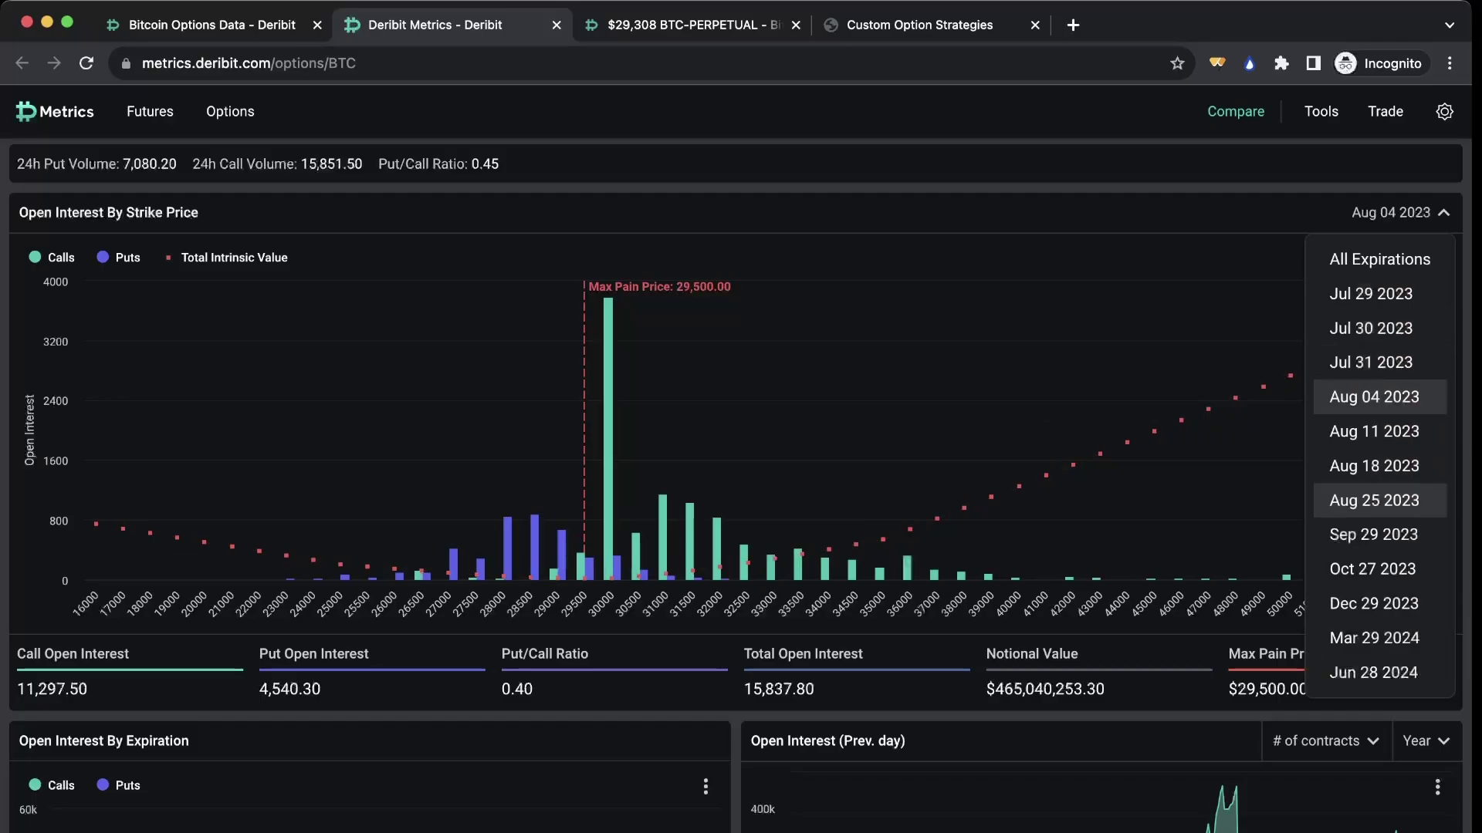
click(1374, 535)
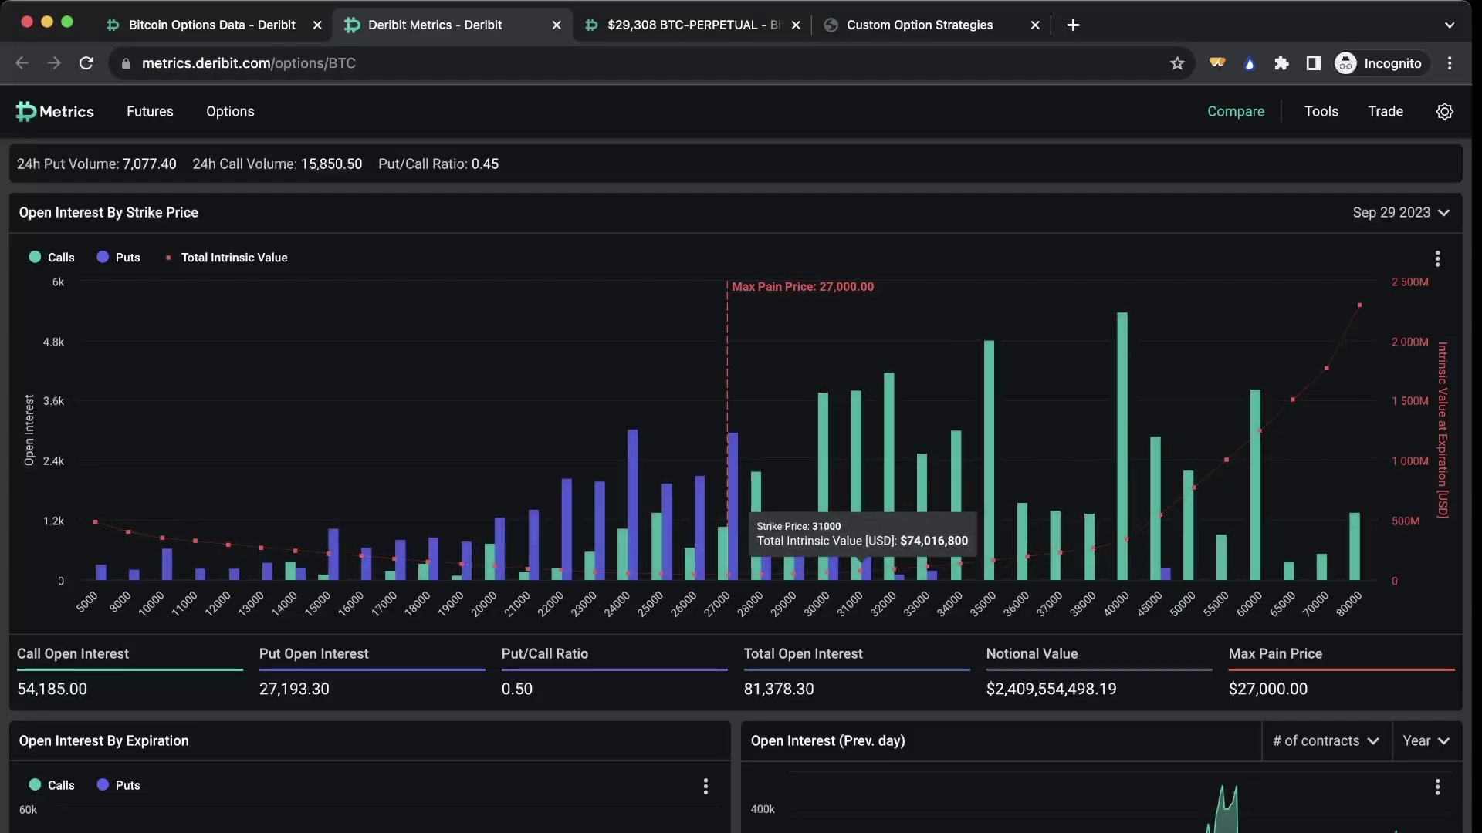
Review the BTC-PERPETUAL chart back to 21 July and the short 30000 call's settings and Portfolio Greeks in the strategy calculator.
click(686, 24)
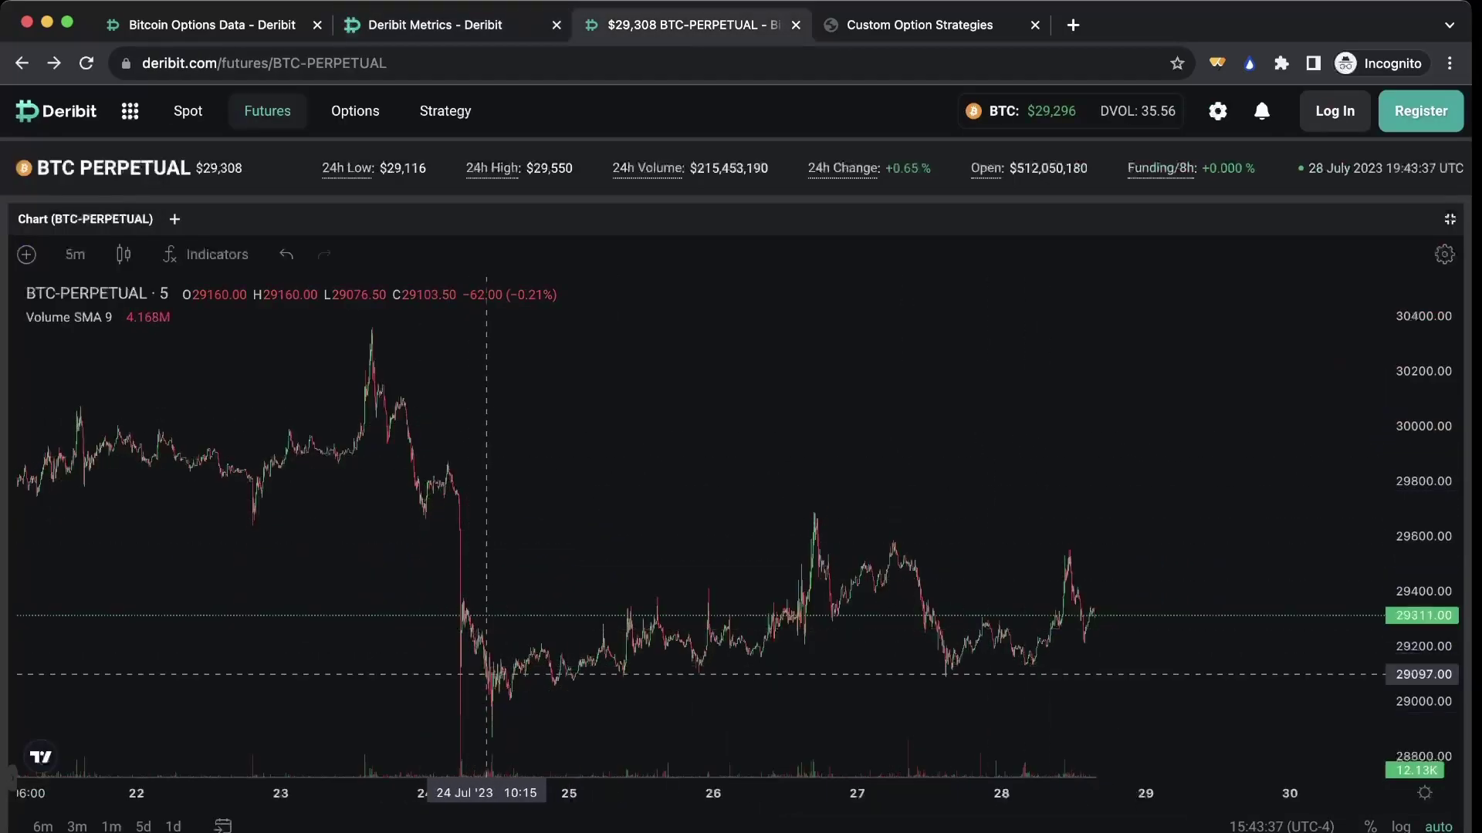
scroll(406, 605, left, 5)
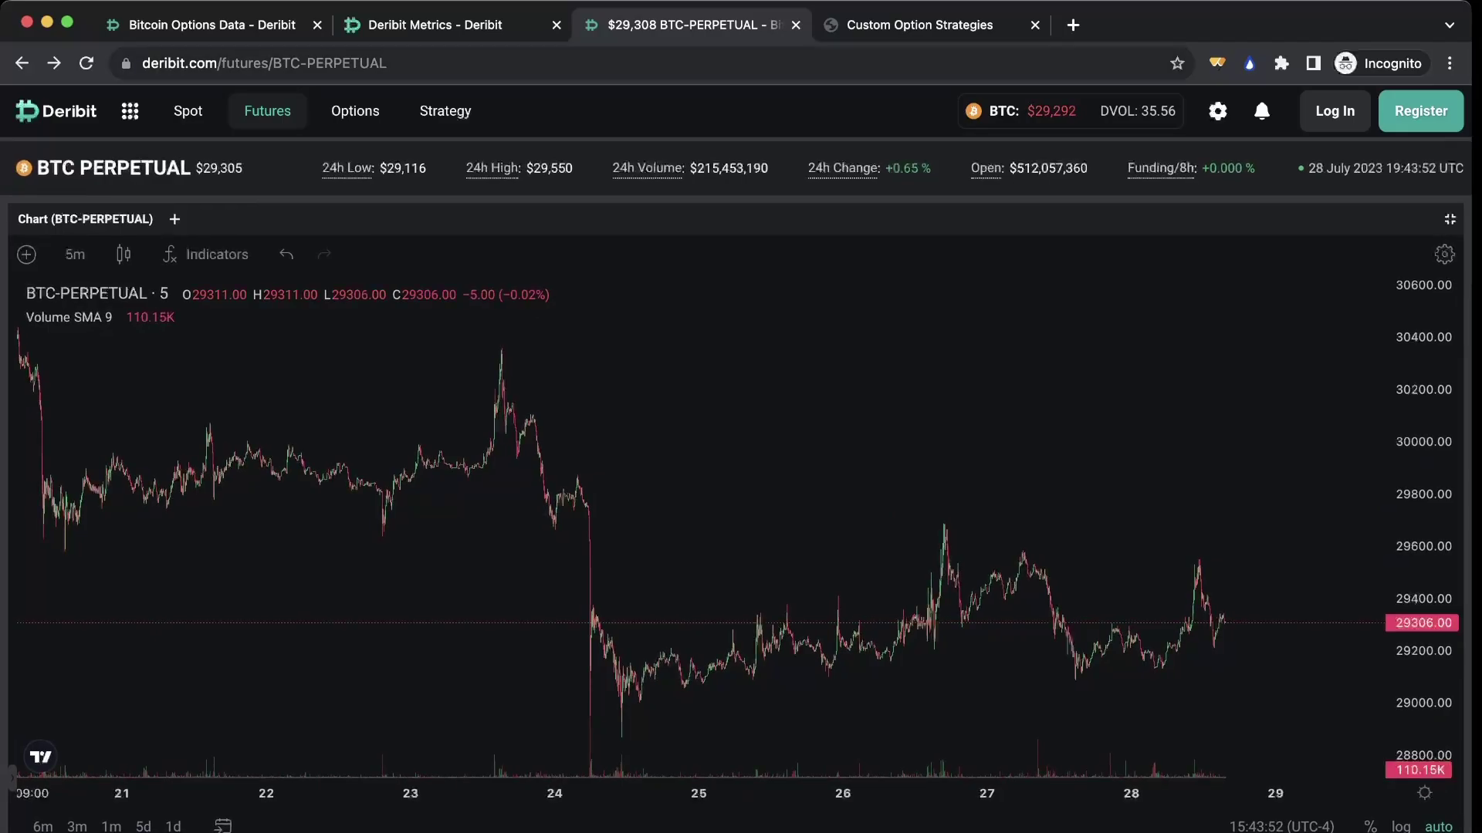
key(ctrl+Tab)
scroll(736, 455, up, 8)
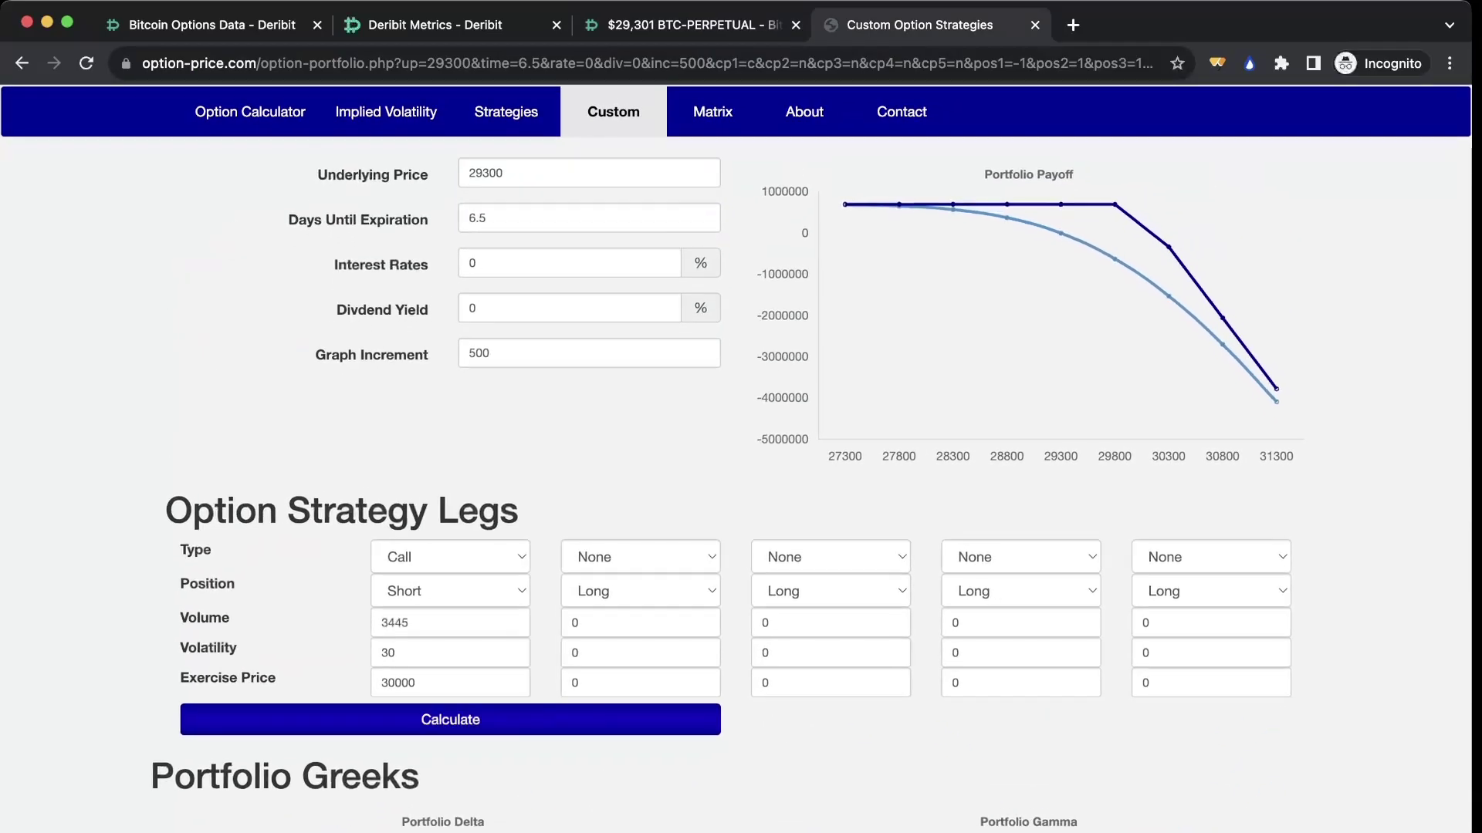
scroll(736, 456, down, 8)
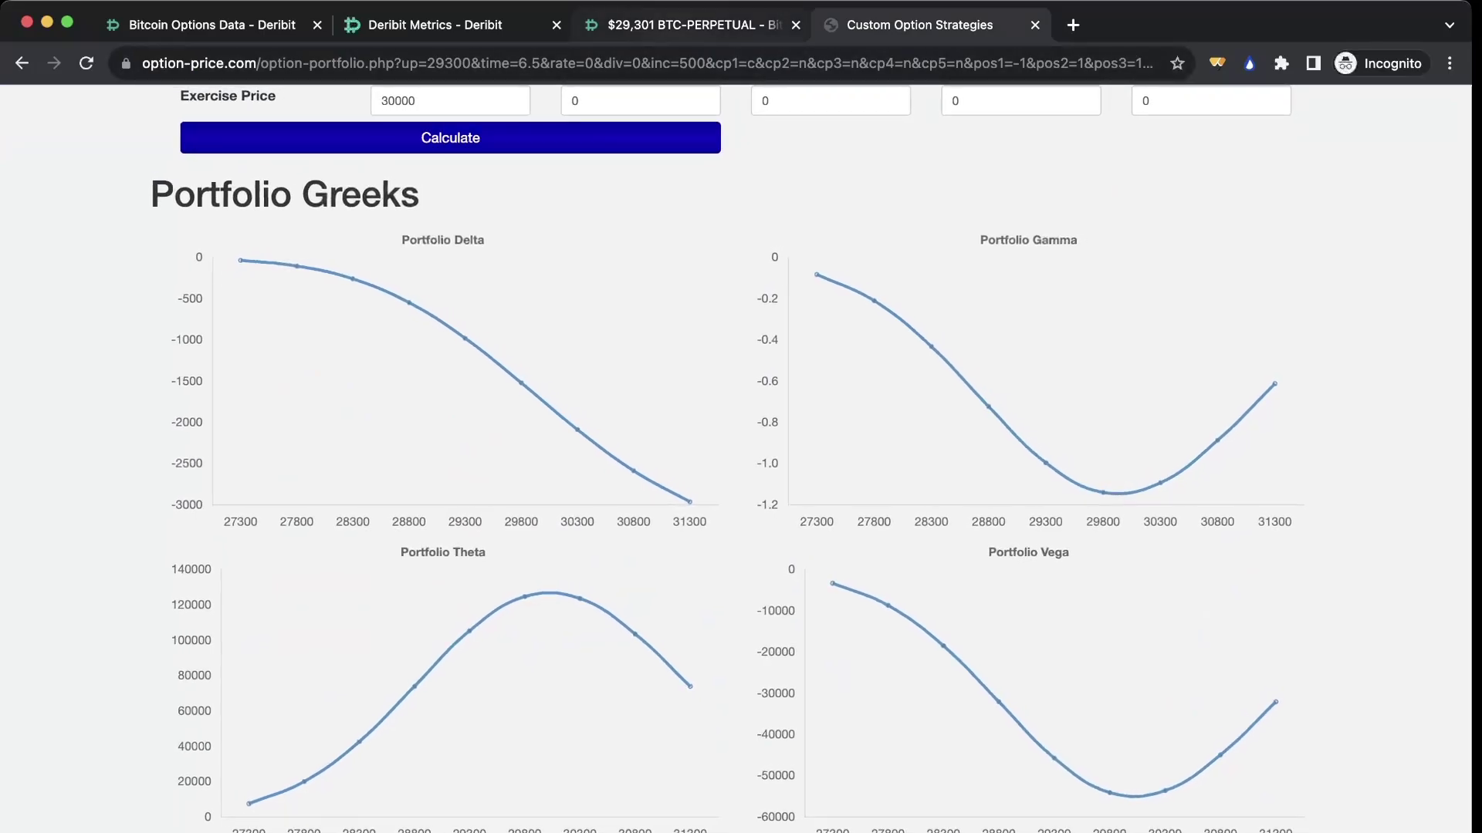
Shorten the days until expiration to end at 2023-08-11 and inspect the net delta exposure at the 30000 strike.
click(679, 25)
key(super+1)
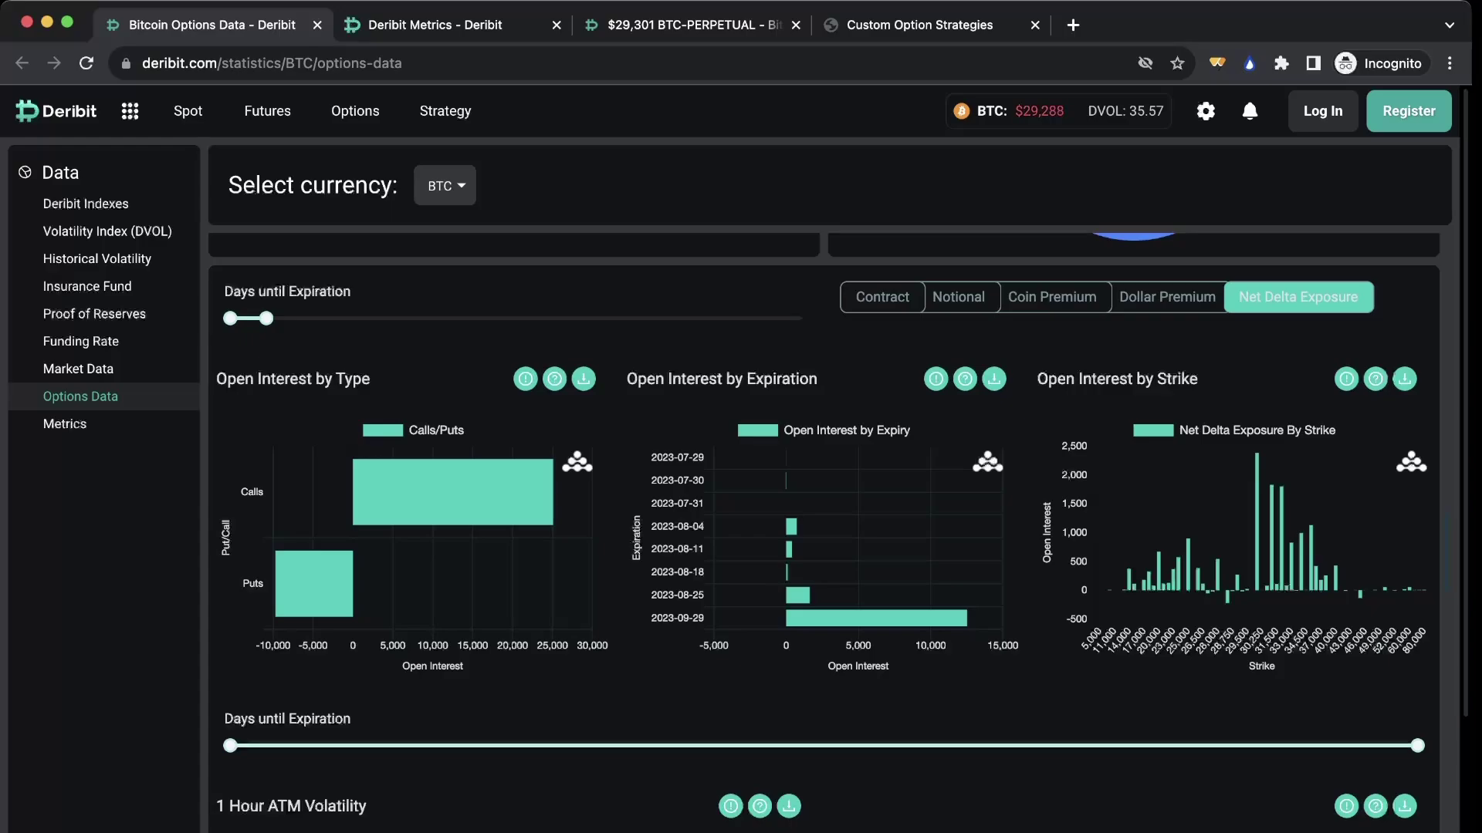
drag(266, 318, 236, 318)
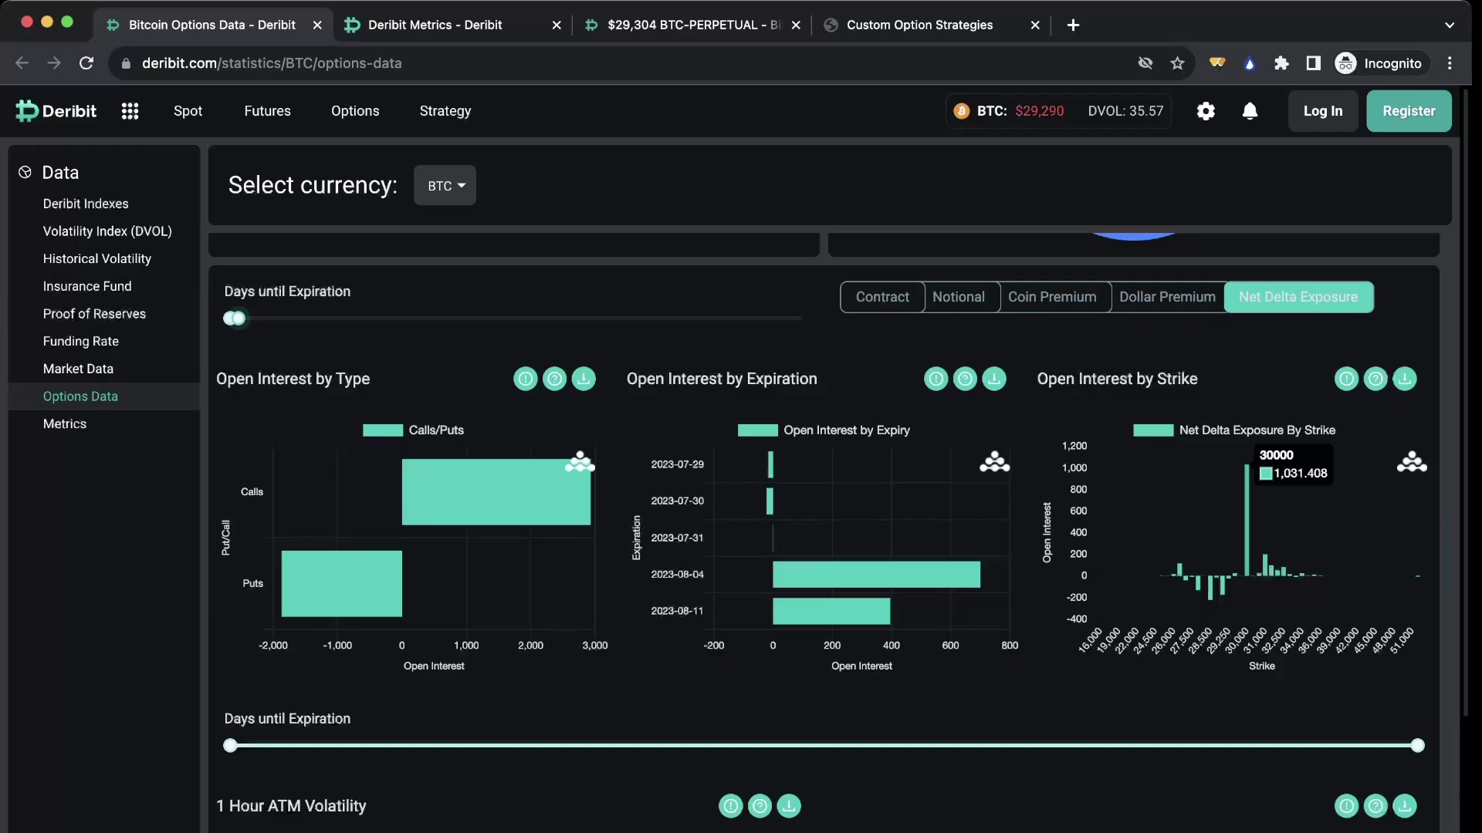
key(super+4)
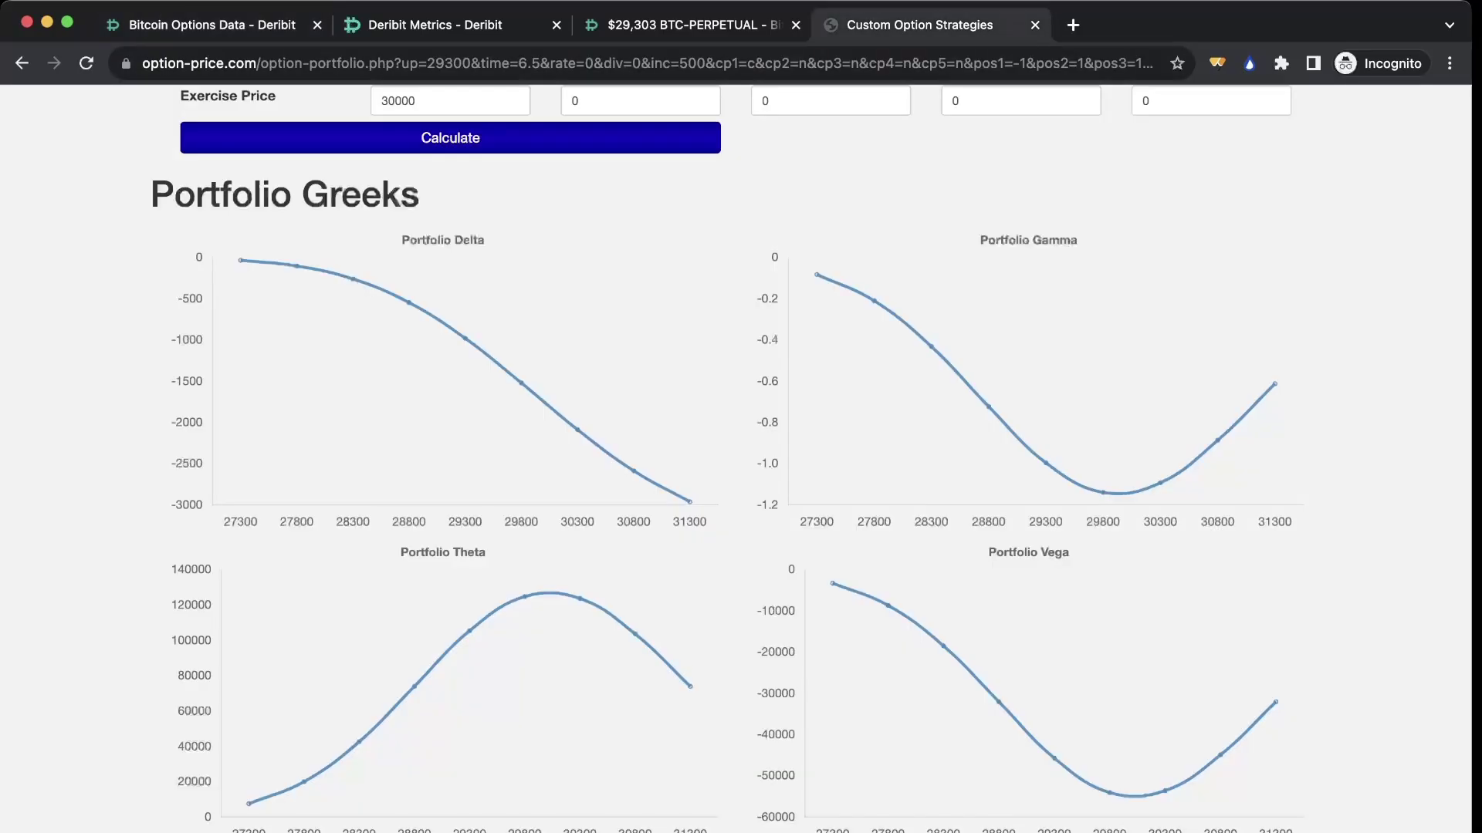
key(super+1)
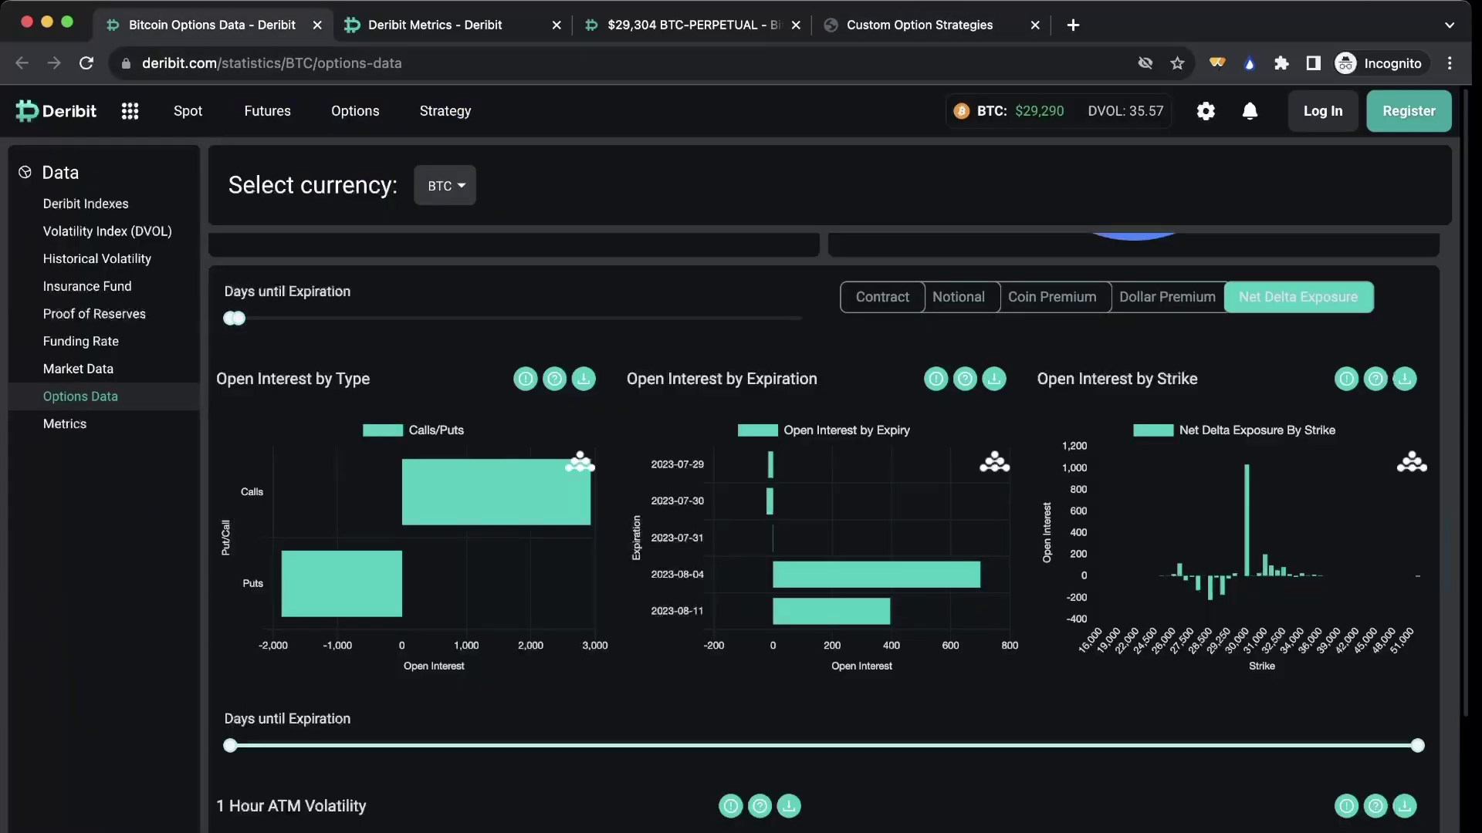
scroll(824, 532, up, 1)
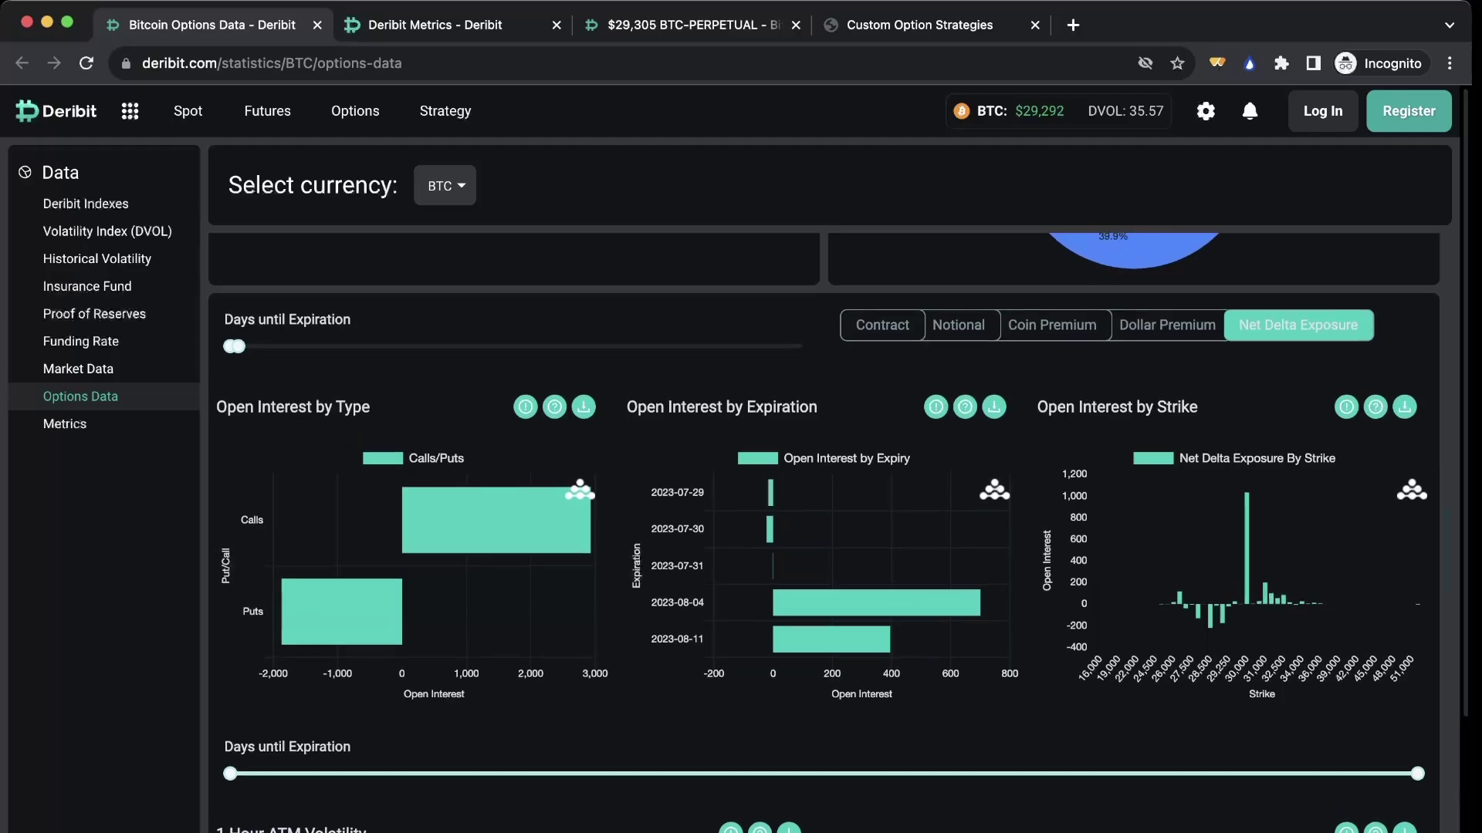
mouse_move(1246, 498)
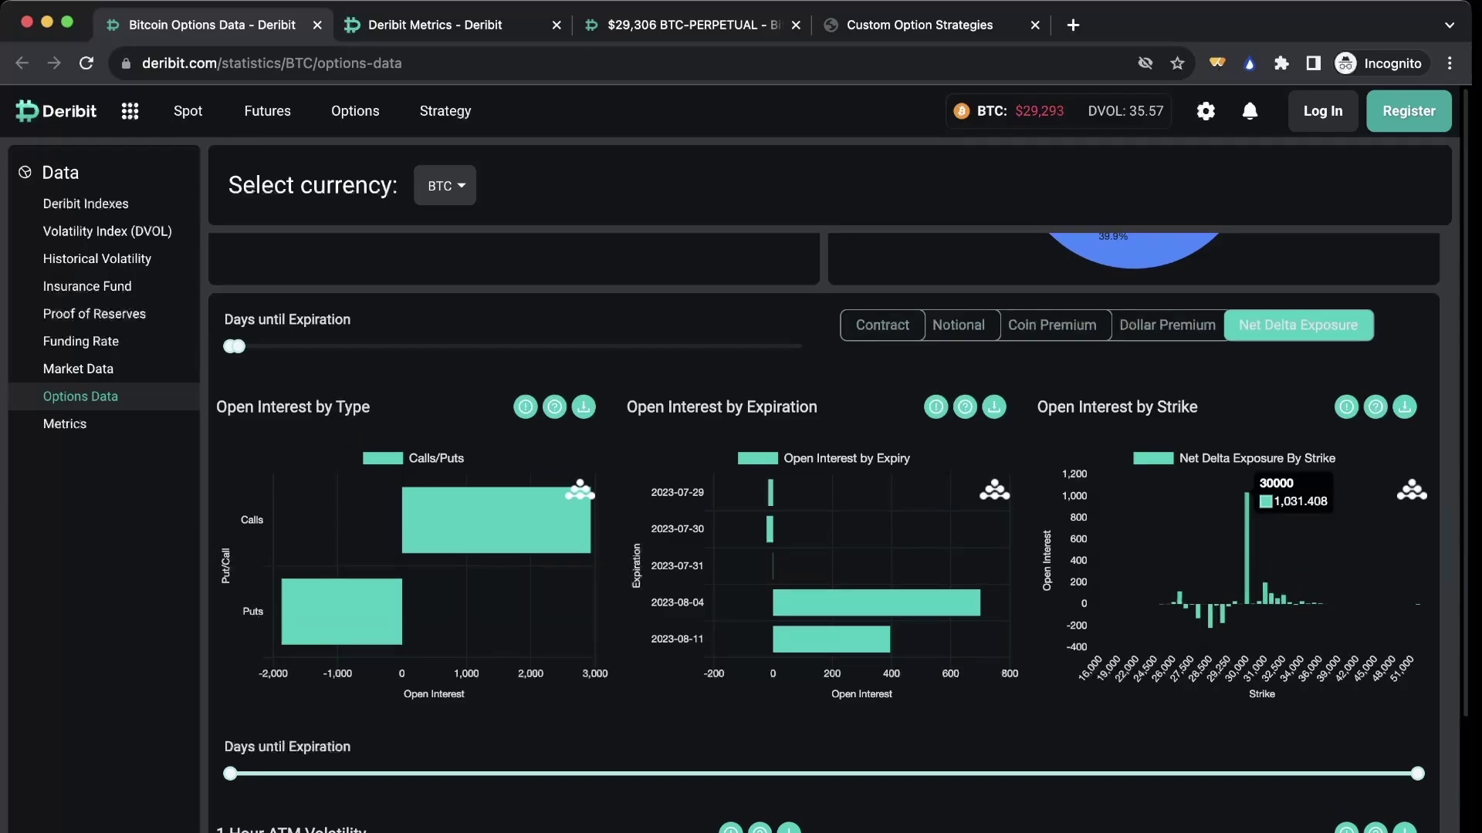
Inspect the short call's Portfolio Delta in the strategy calculator at underlying price 30300.
click(919, 25)
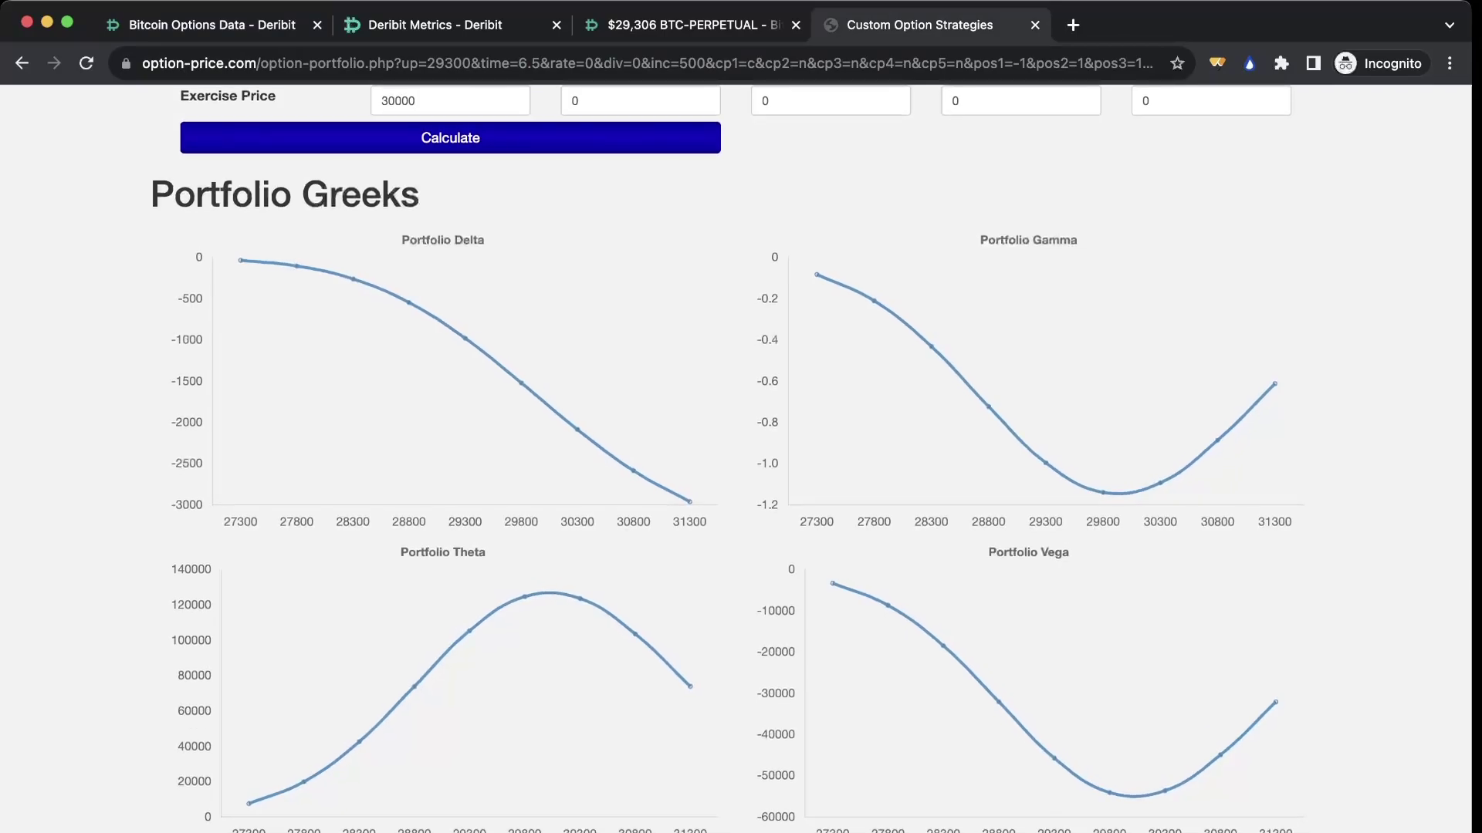
mouse_move(577, 429)
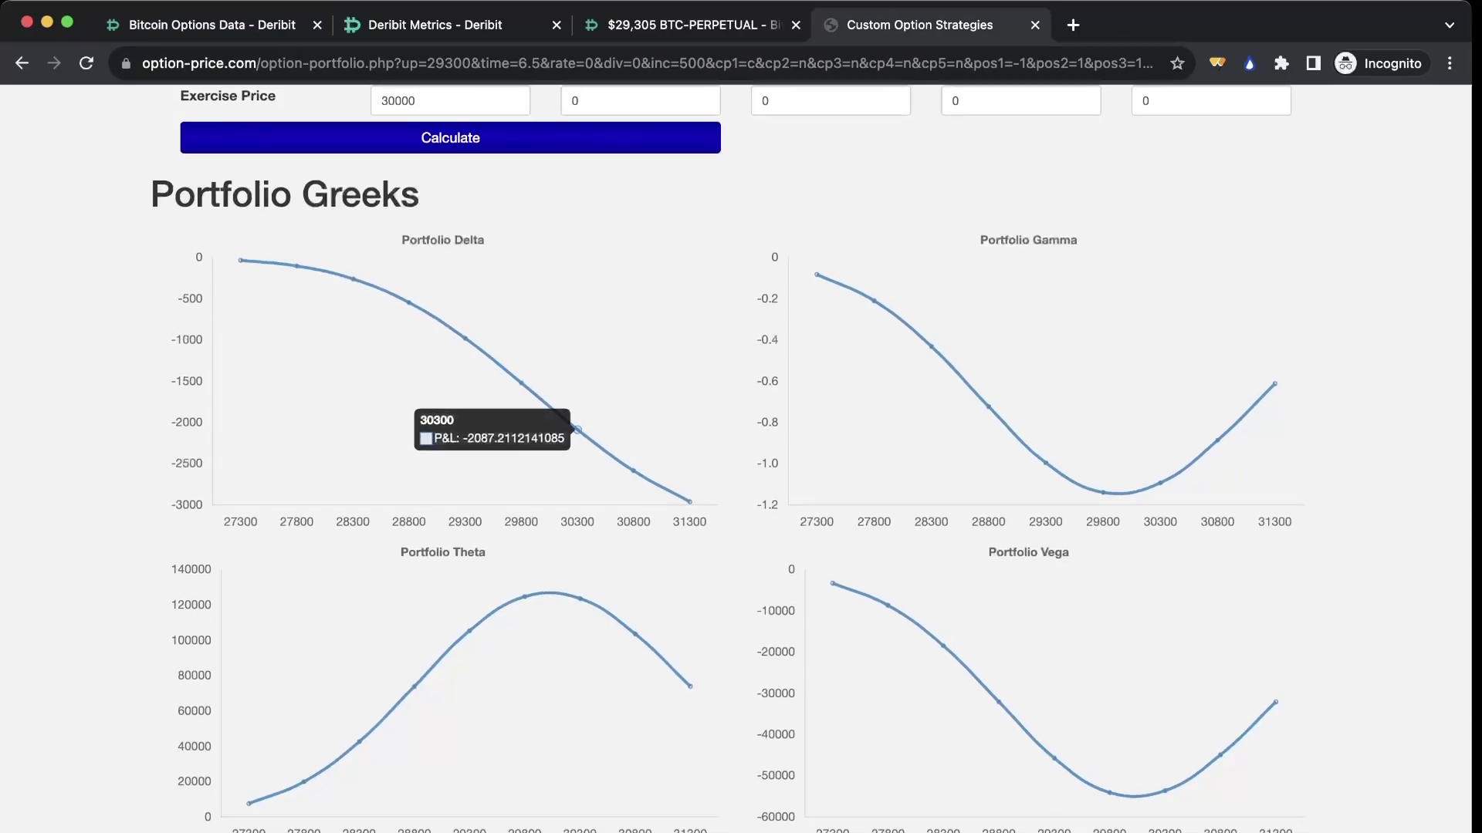